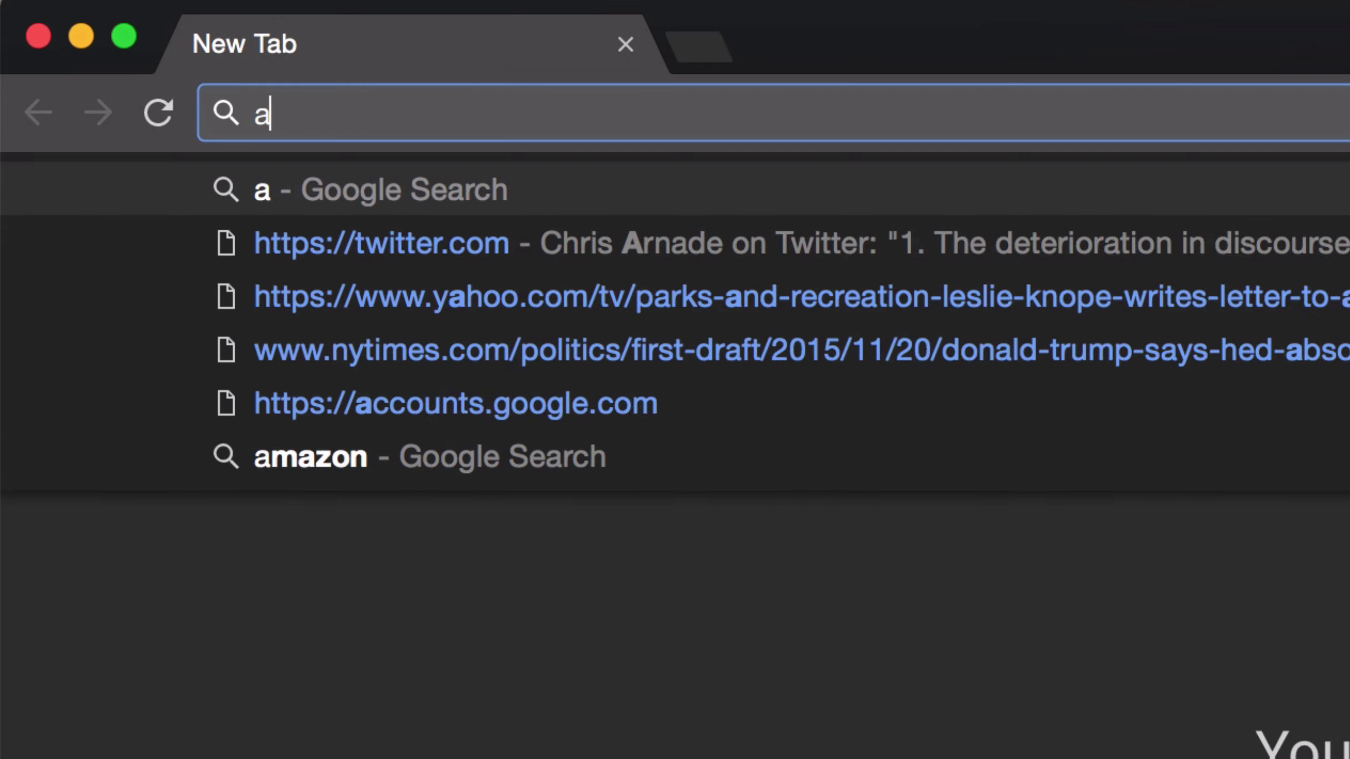
- Sign in to amazon.com with the library account's e-mail and password
text(com)
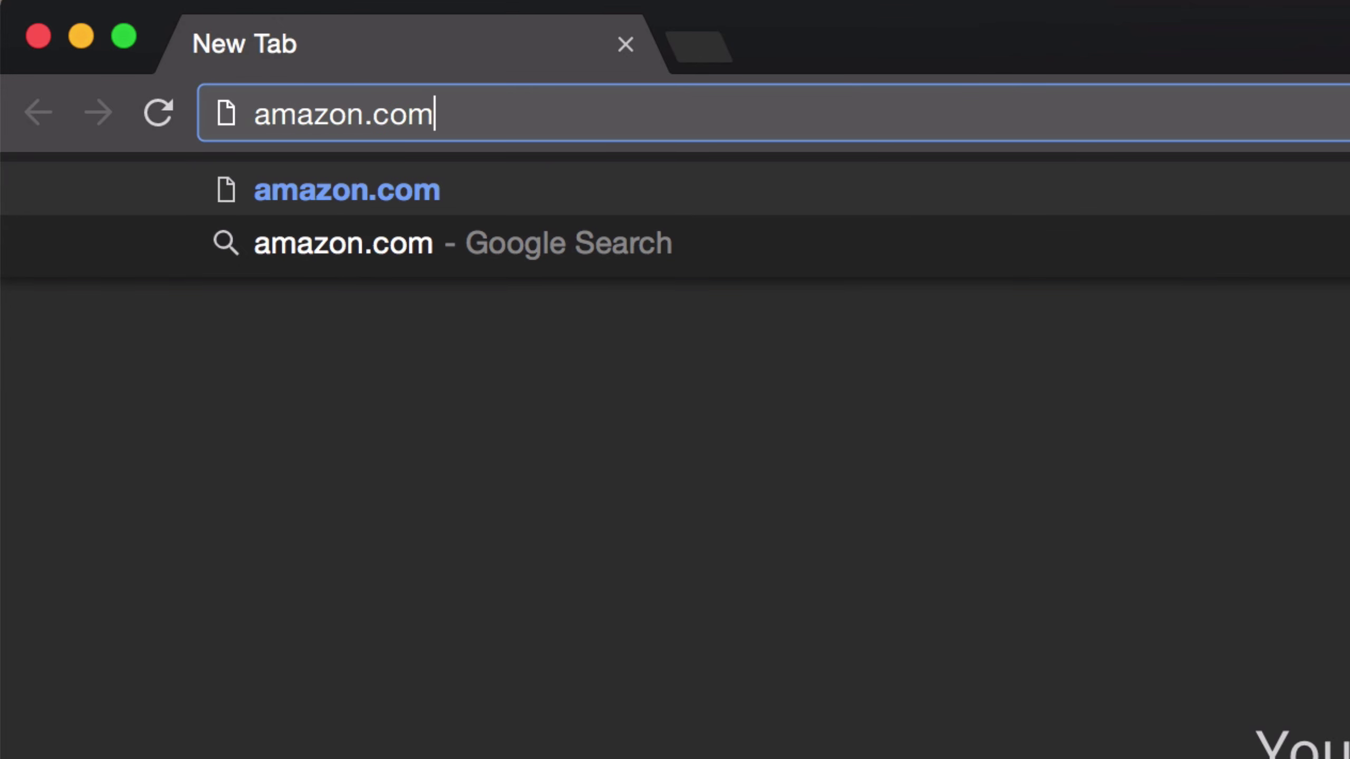
key(Return)
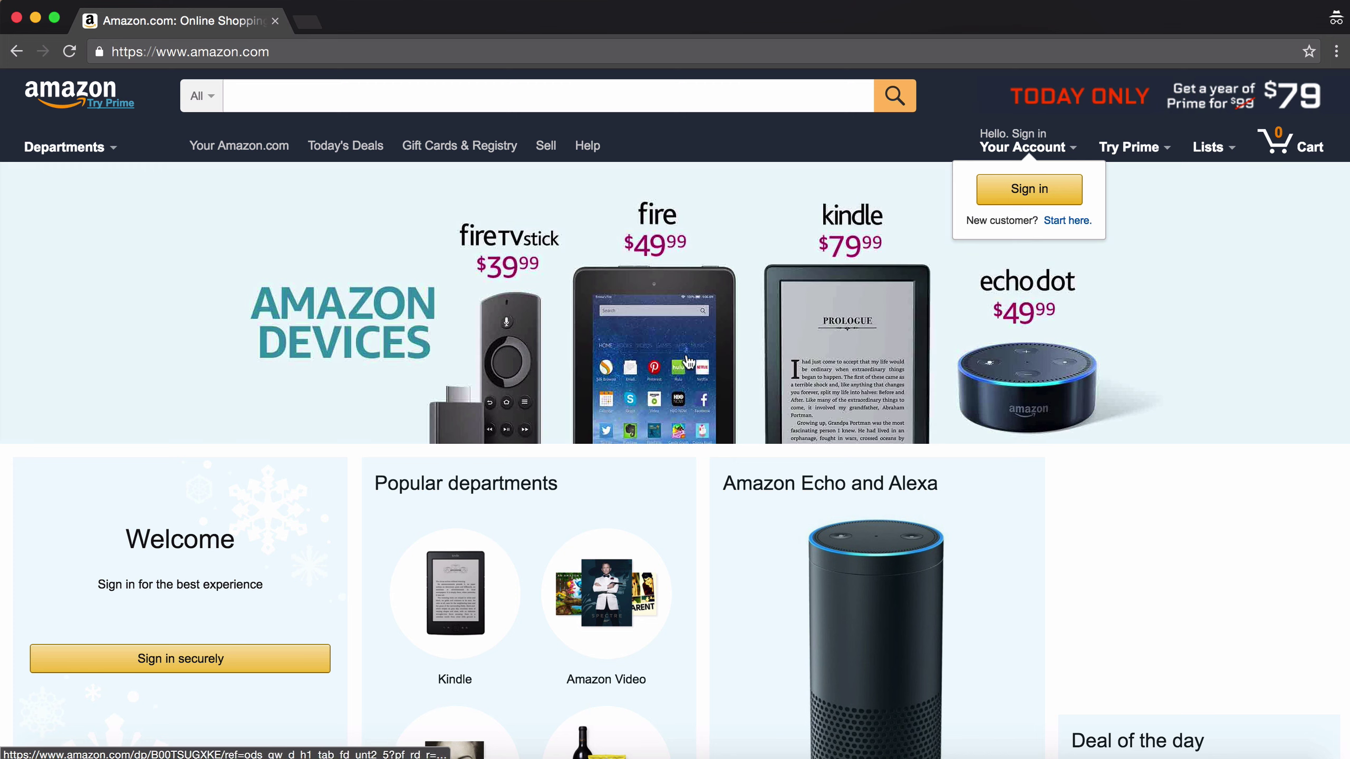
click(1021, 198)
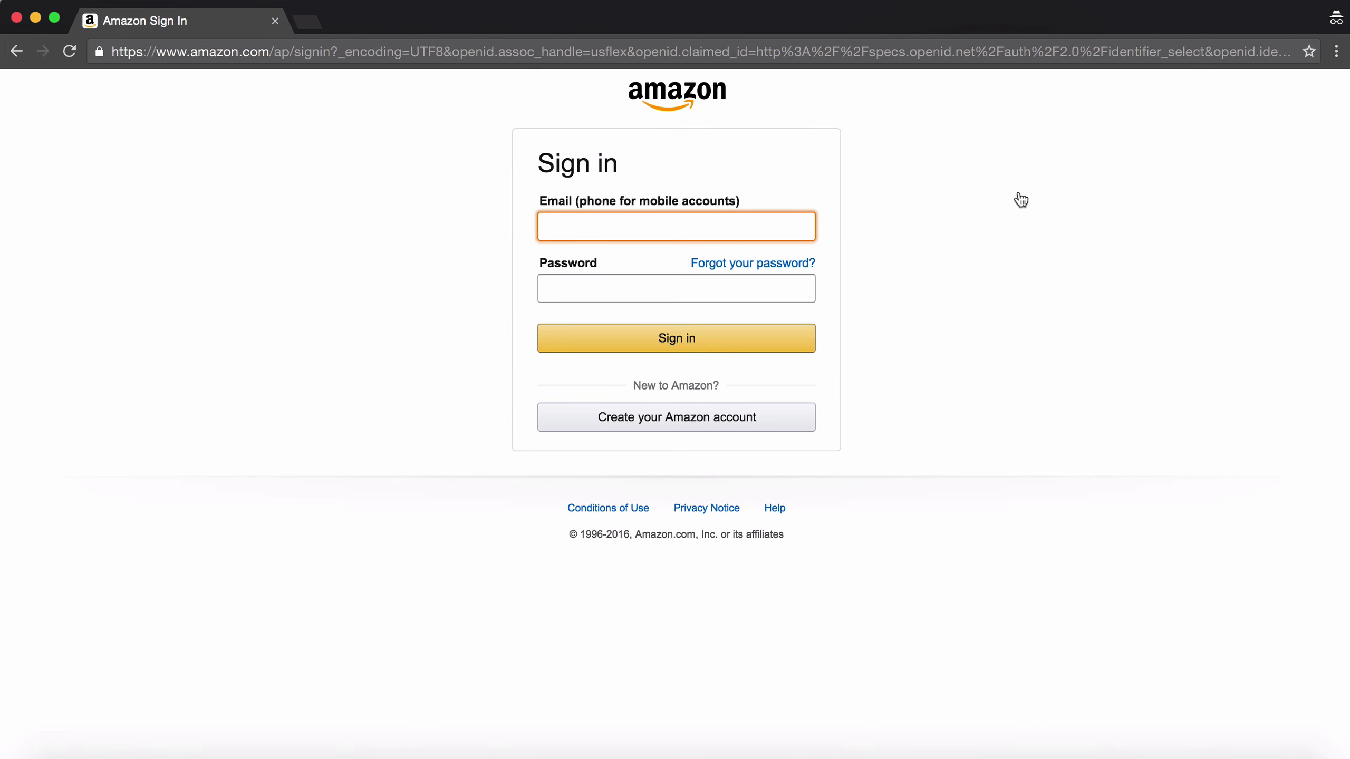
key(Tab)
text(••••••••)
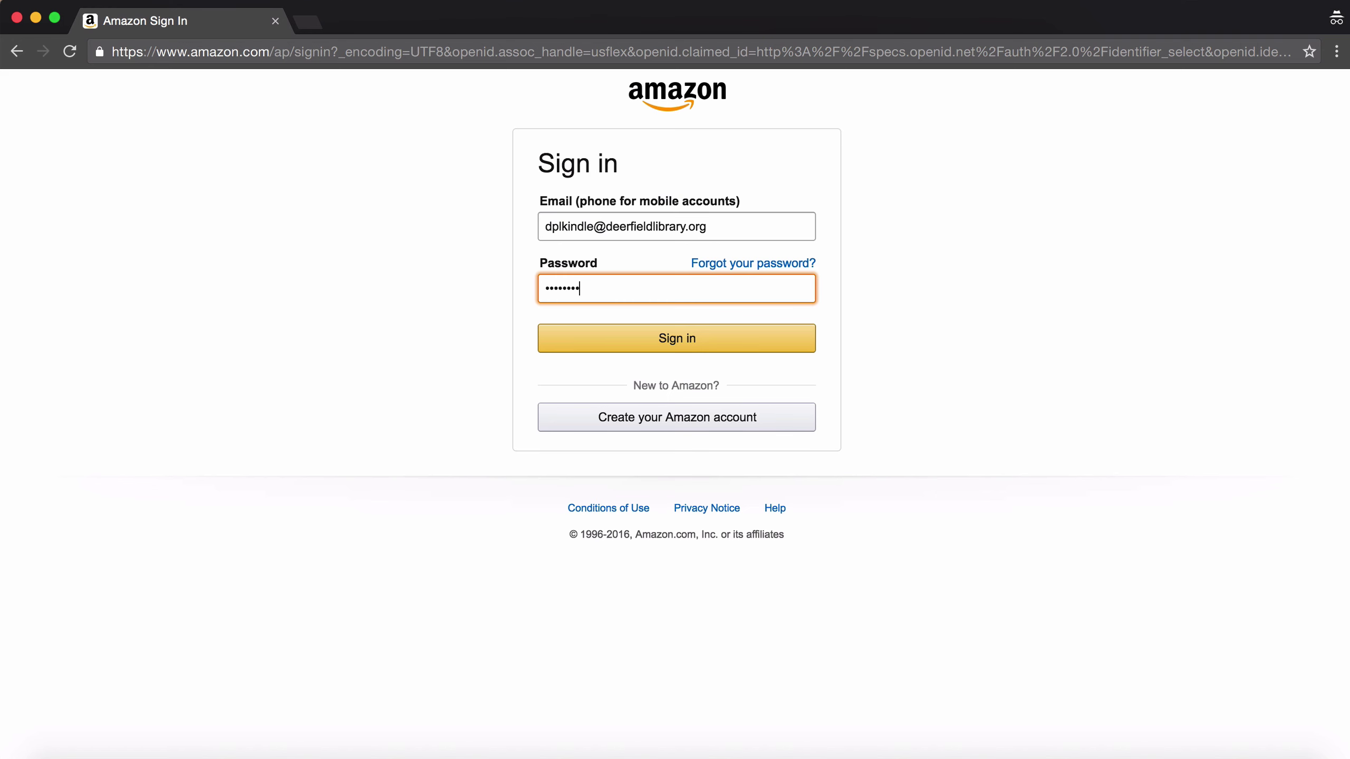
key(Return)
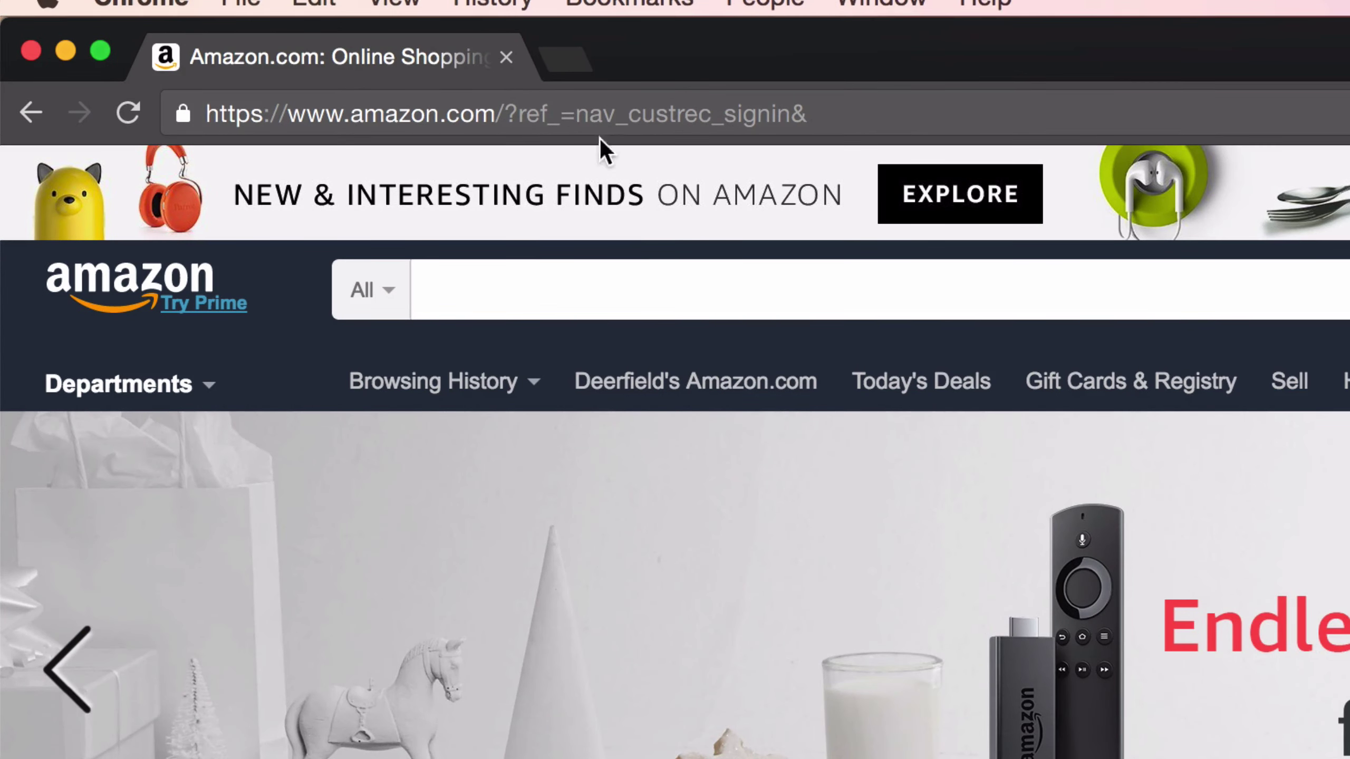
- Load deerfieldlibrary.org in a new tab and go to the eBooks page under Read
click(575, 66)
text(d)
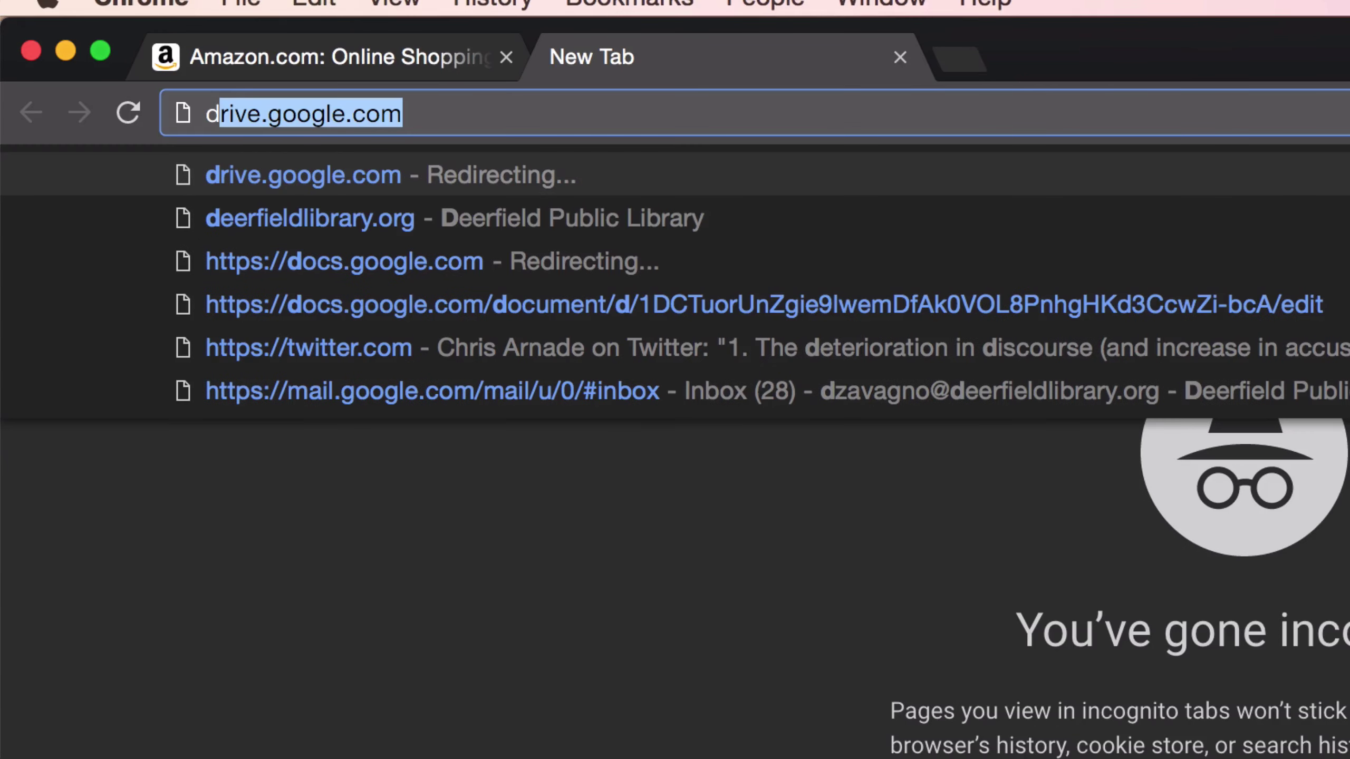
text(ee)
key(Return)
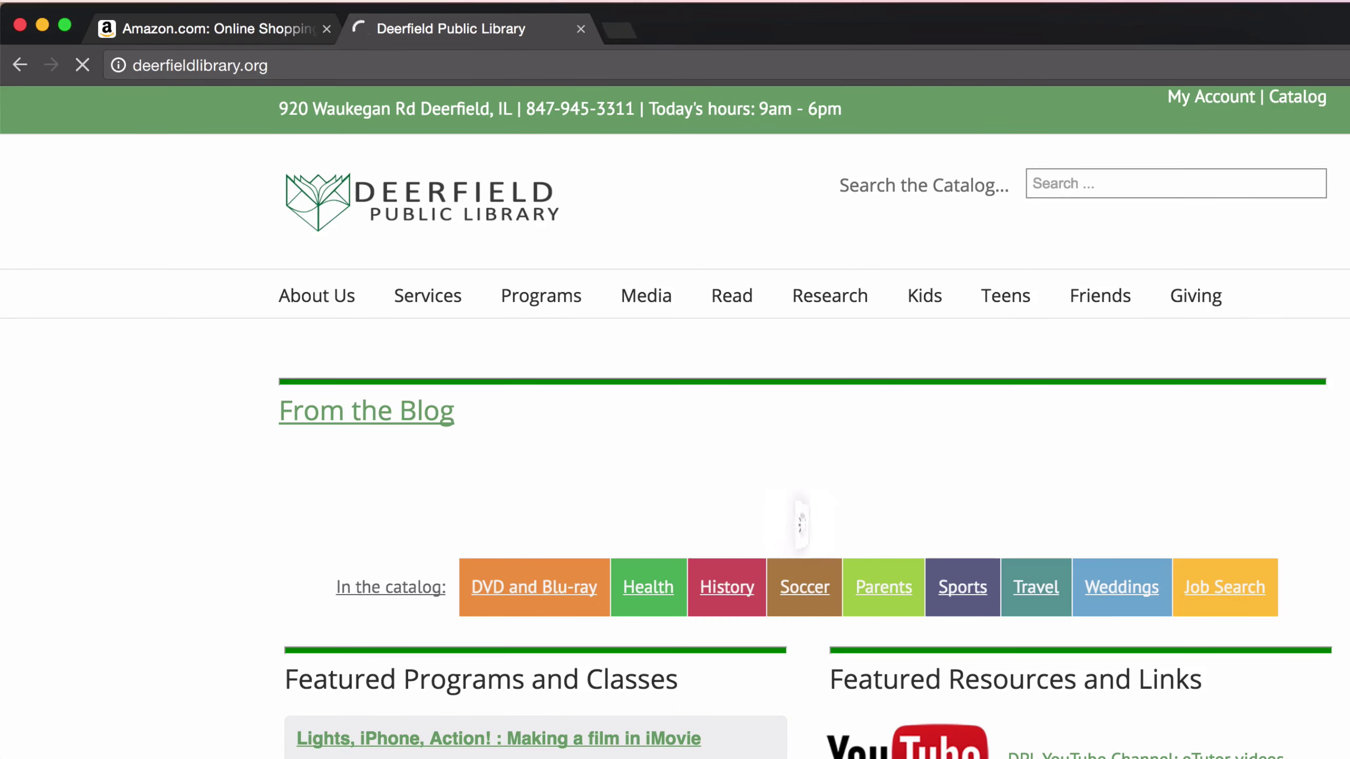
mouse_move(698, 310)
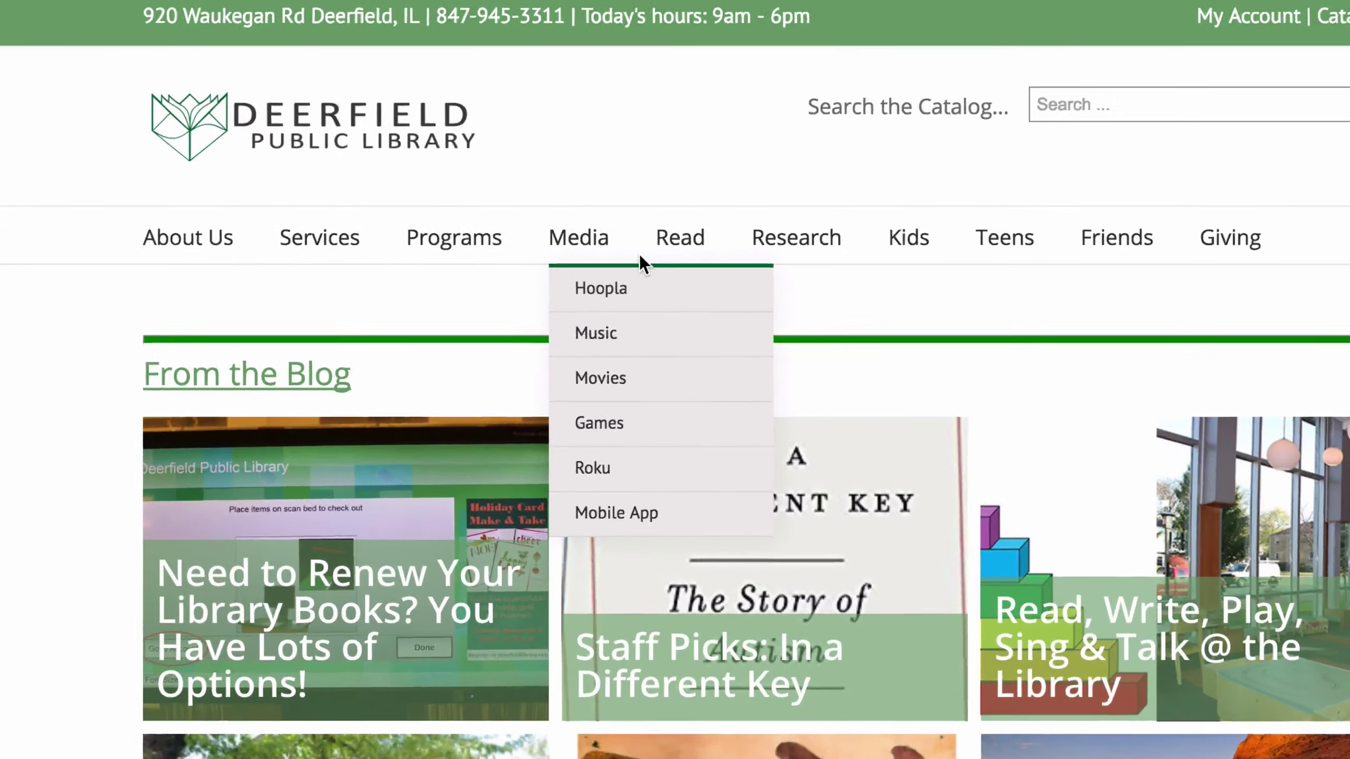
mouse_move(679, 259)
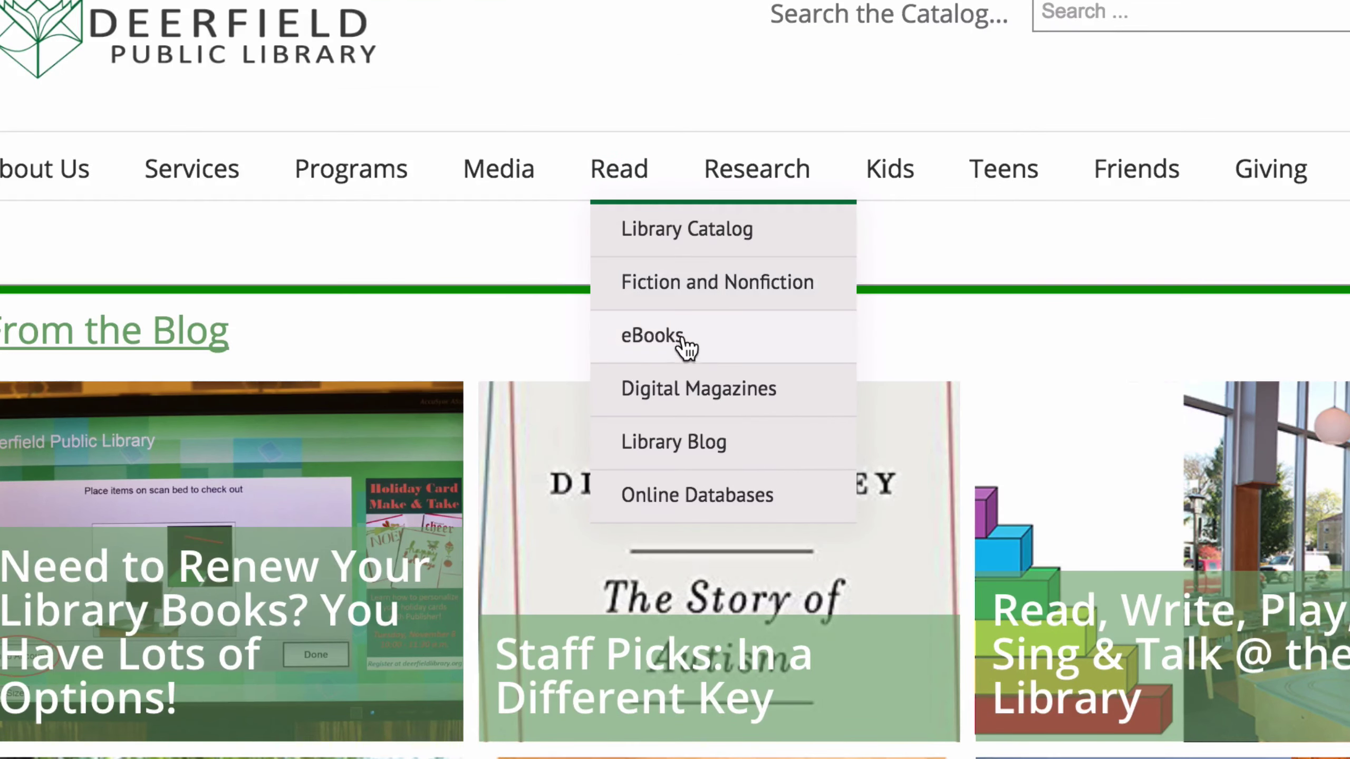
click(688, 360)
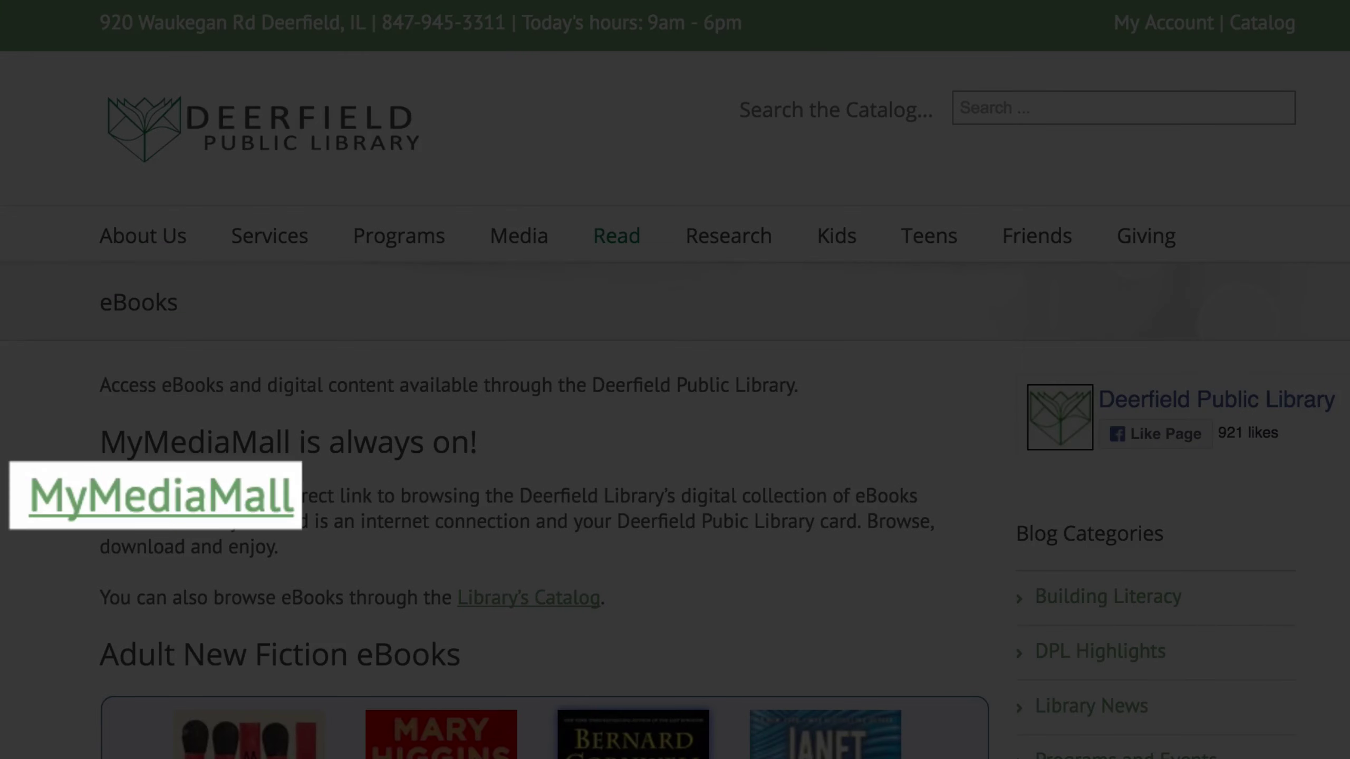
- Sign in to MyMediaMall as Deerfield Public Library with the library card number, remembered on this device
click(173, 520)
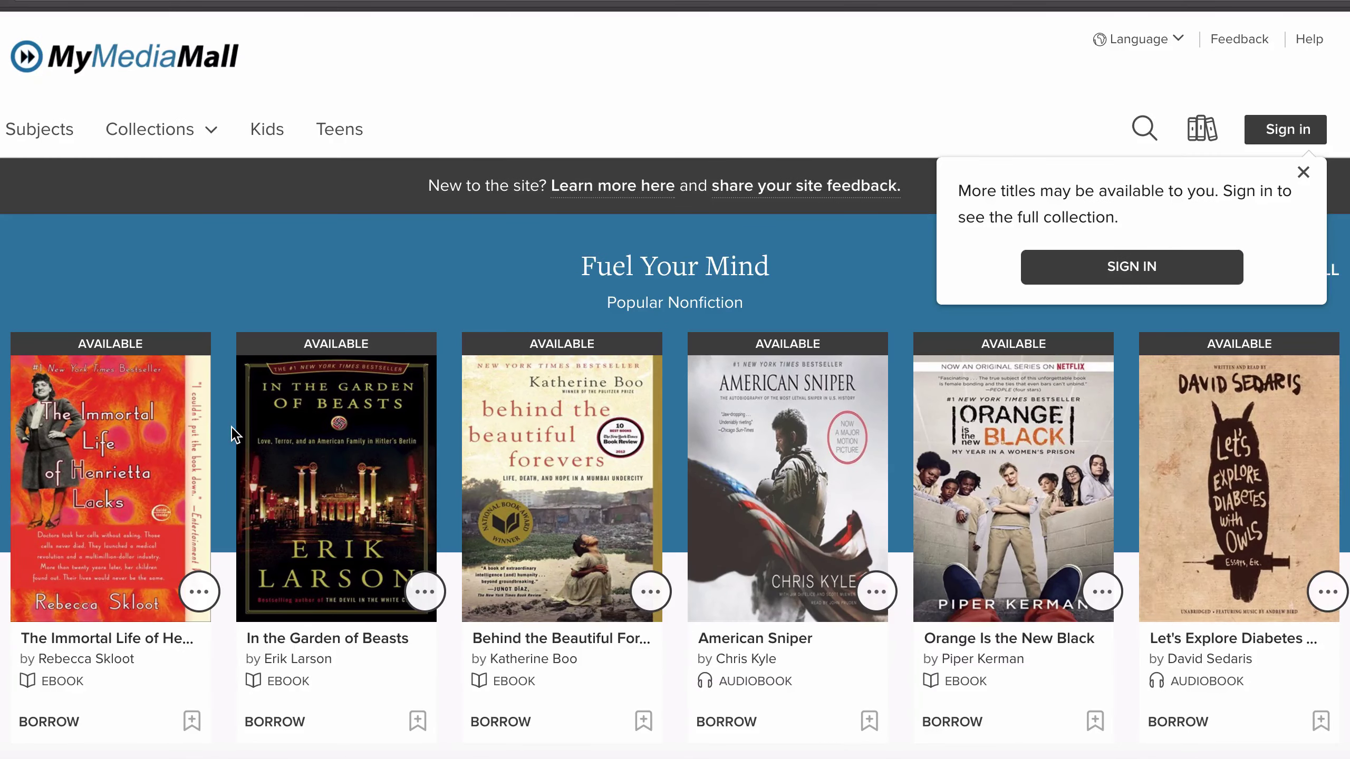
click(1173, 281)
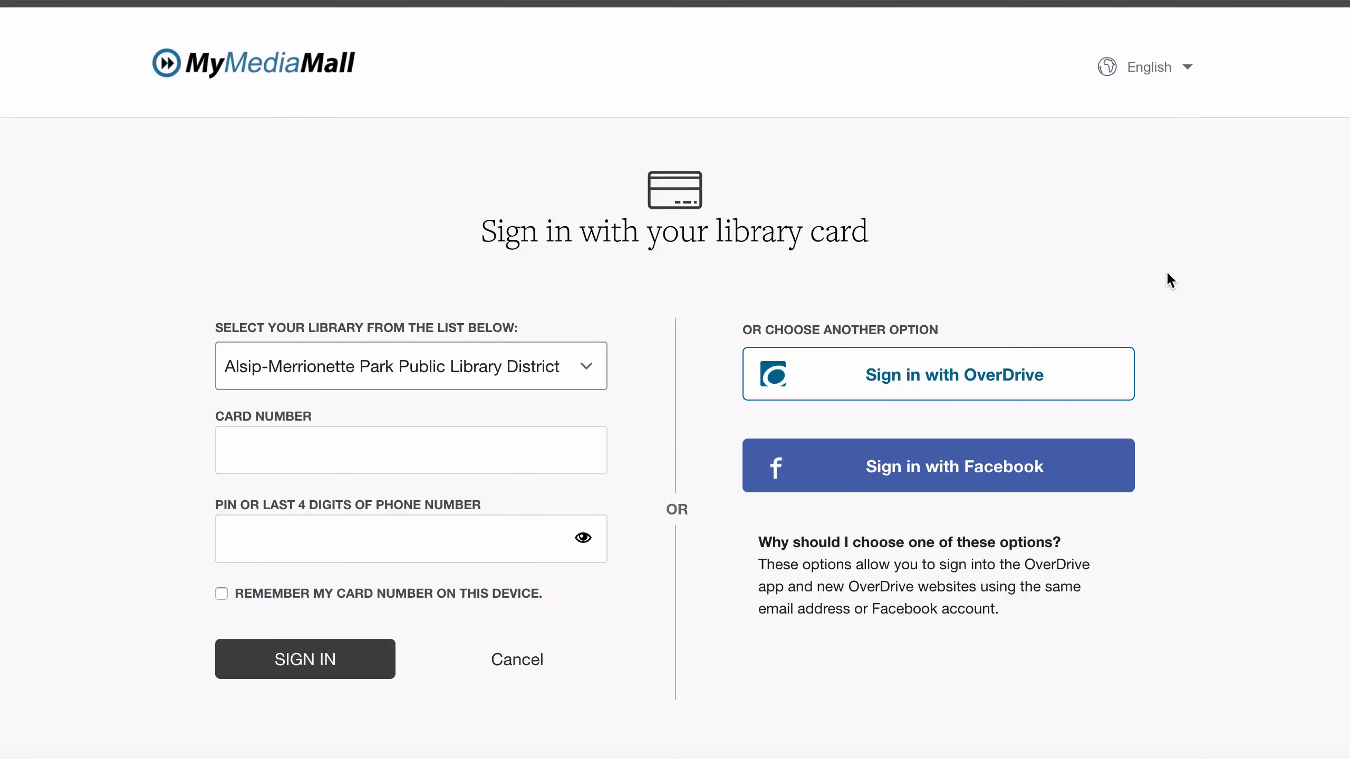
click(589, 369)
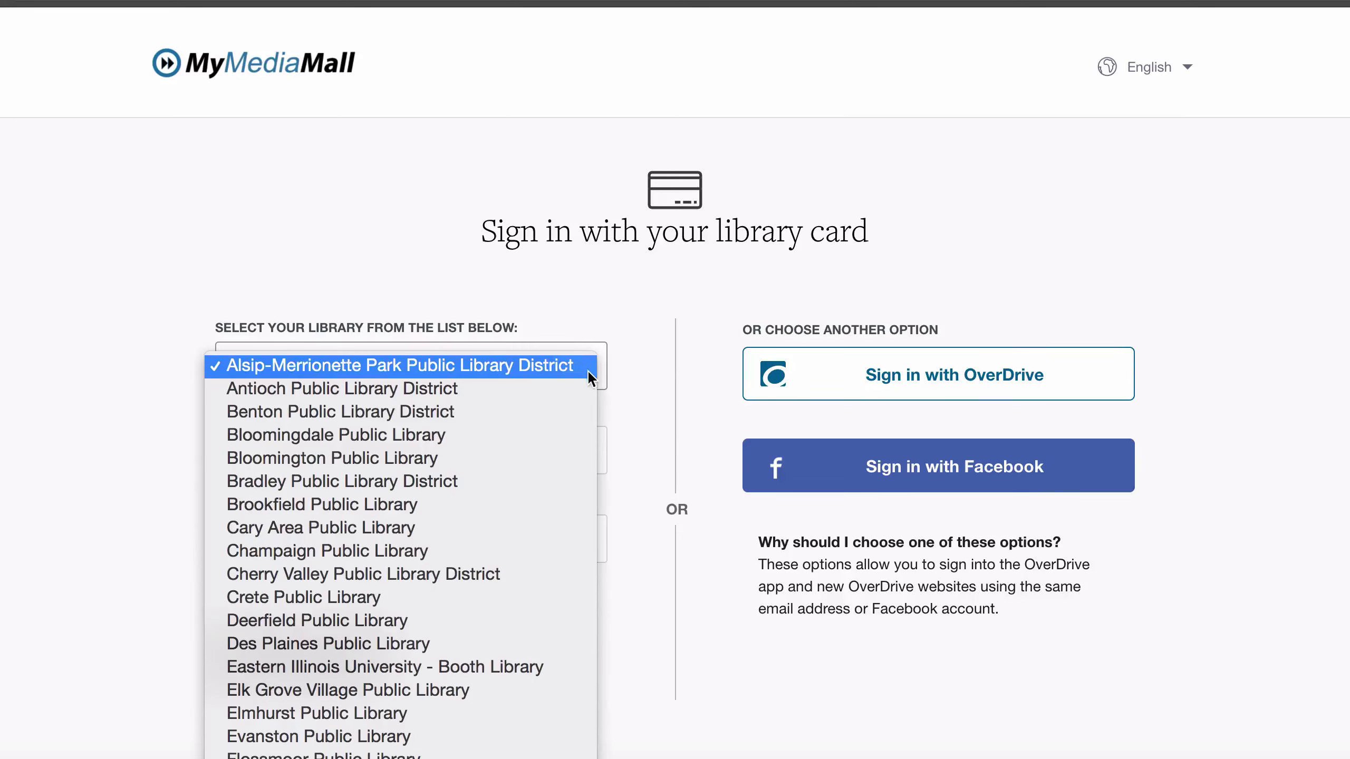
click(521, 622)
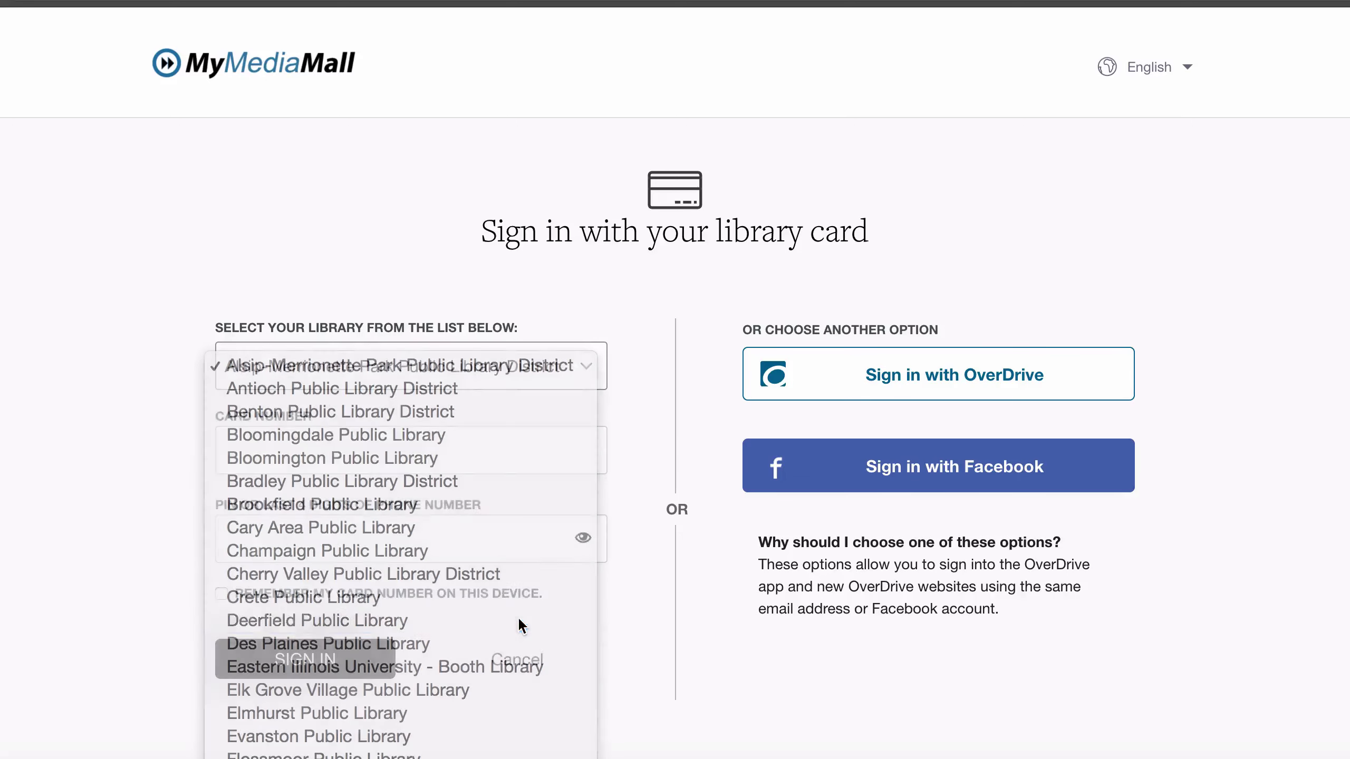
click(328, 444)
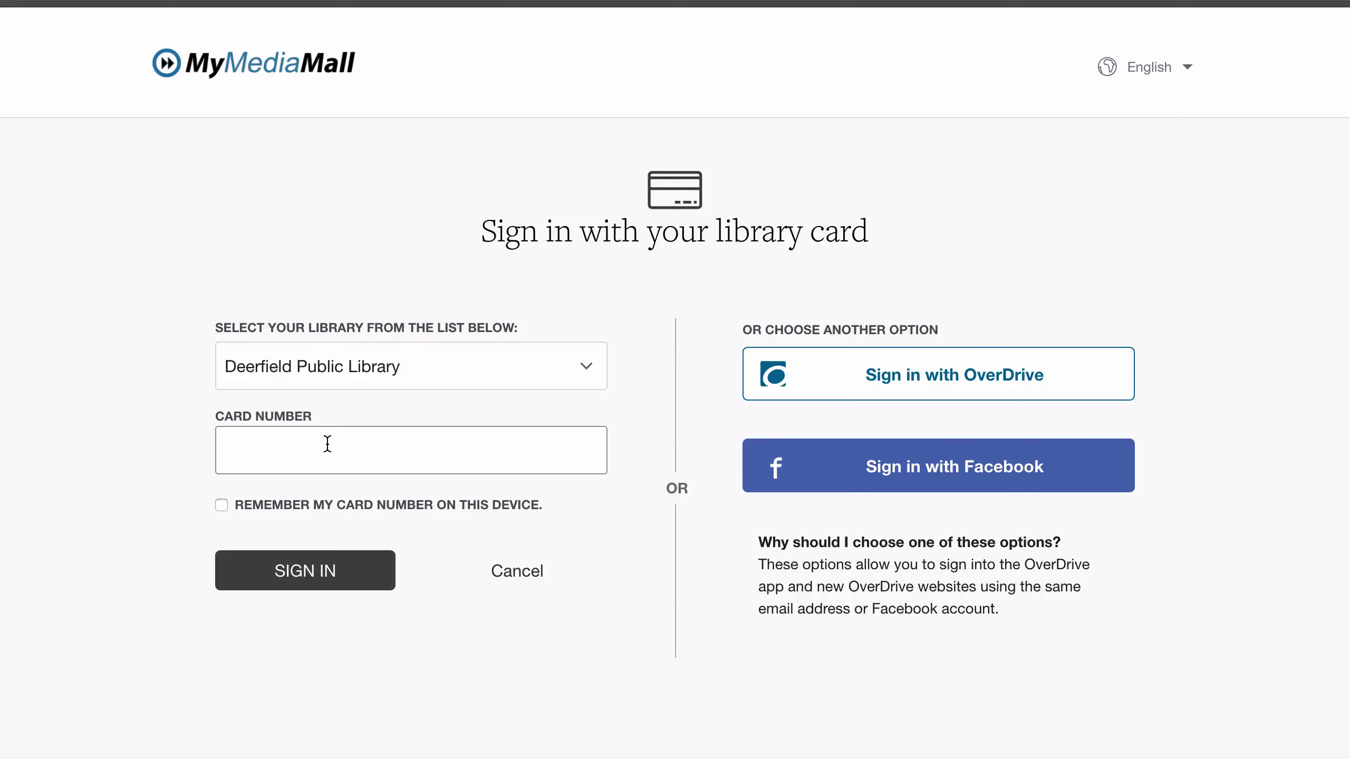
text(2909400...)
click(222, 506)
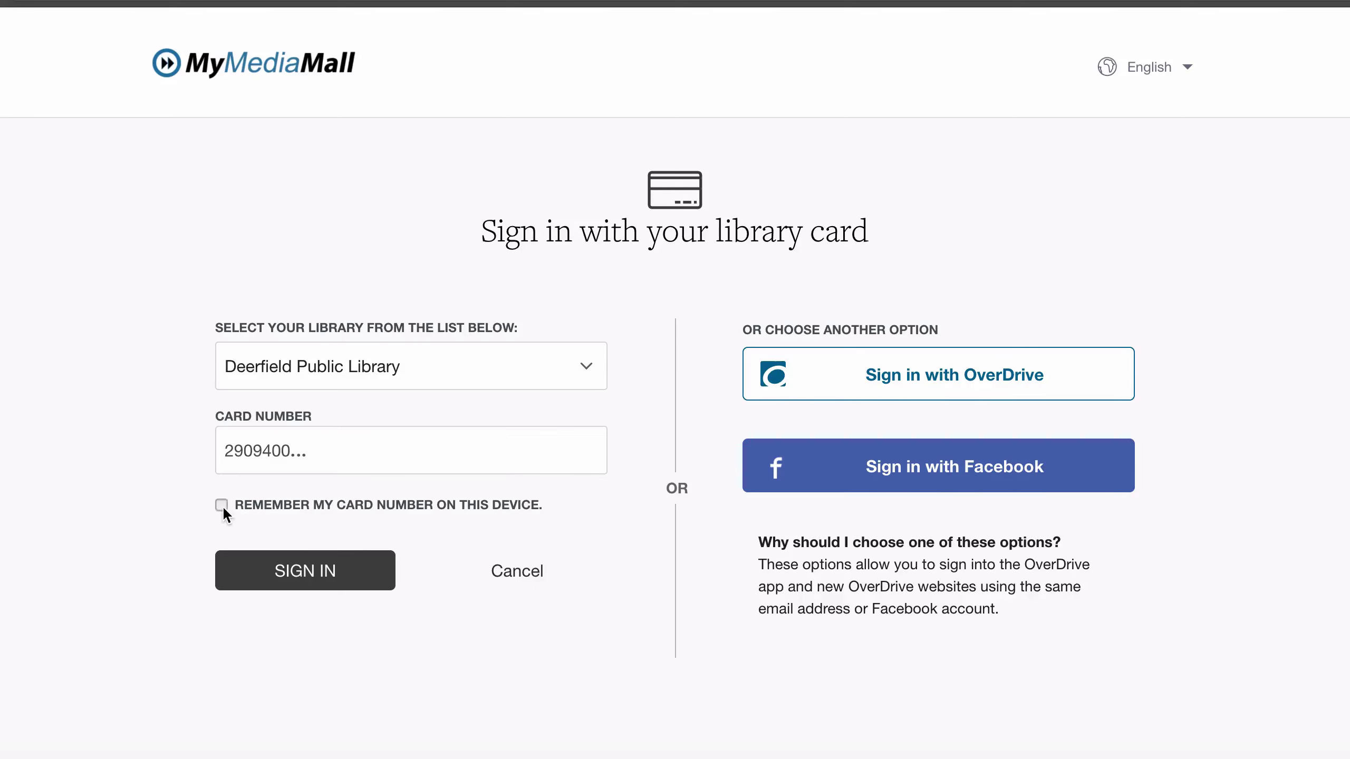
click(298, 584)
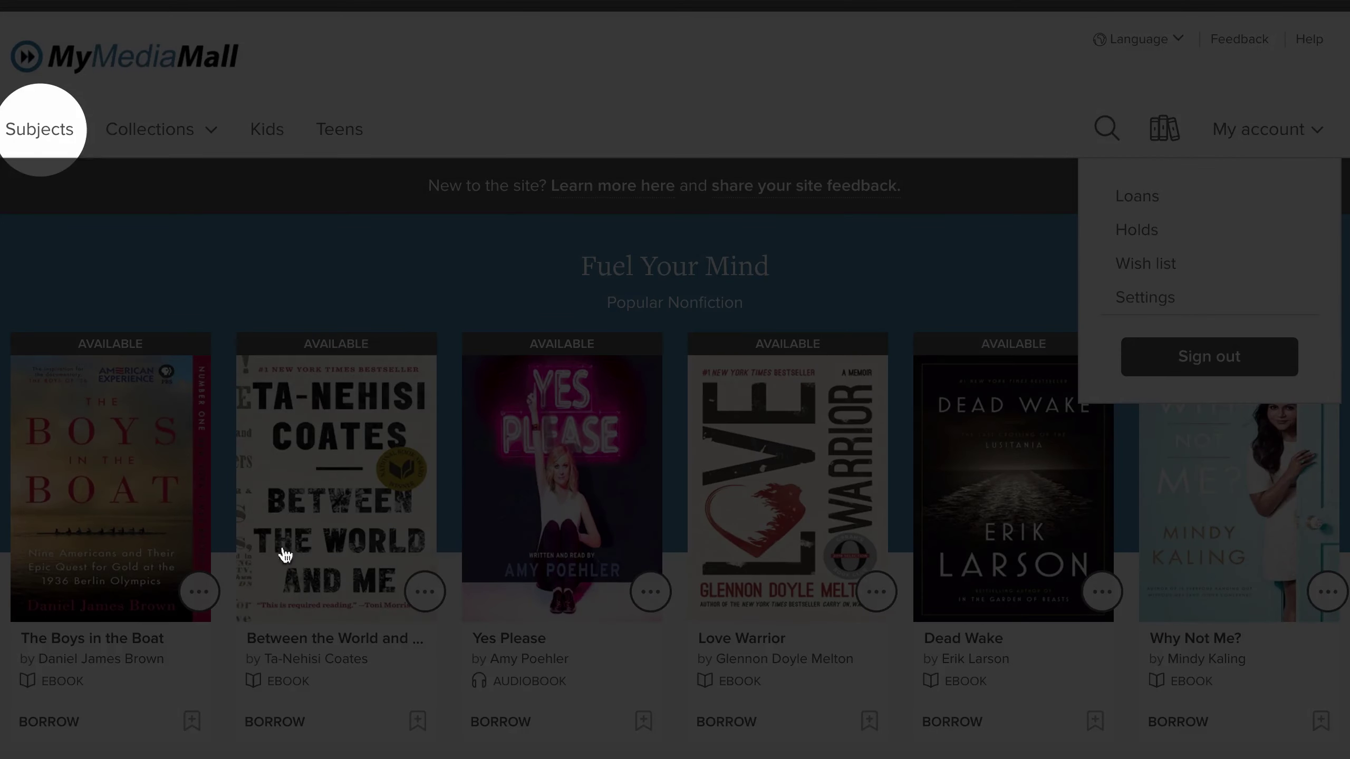
- Browse Fantasy under Subjects, then show the New teen additions collection and bring up title search
click(32, 139)
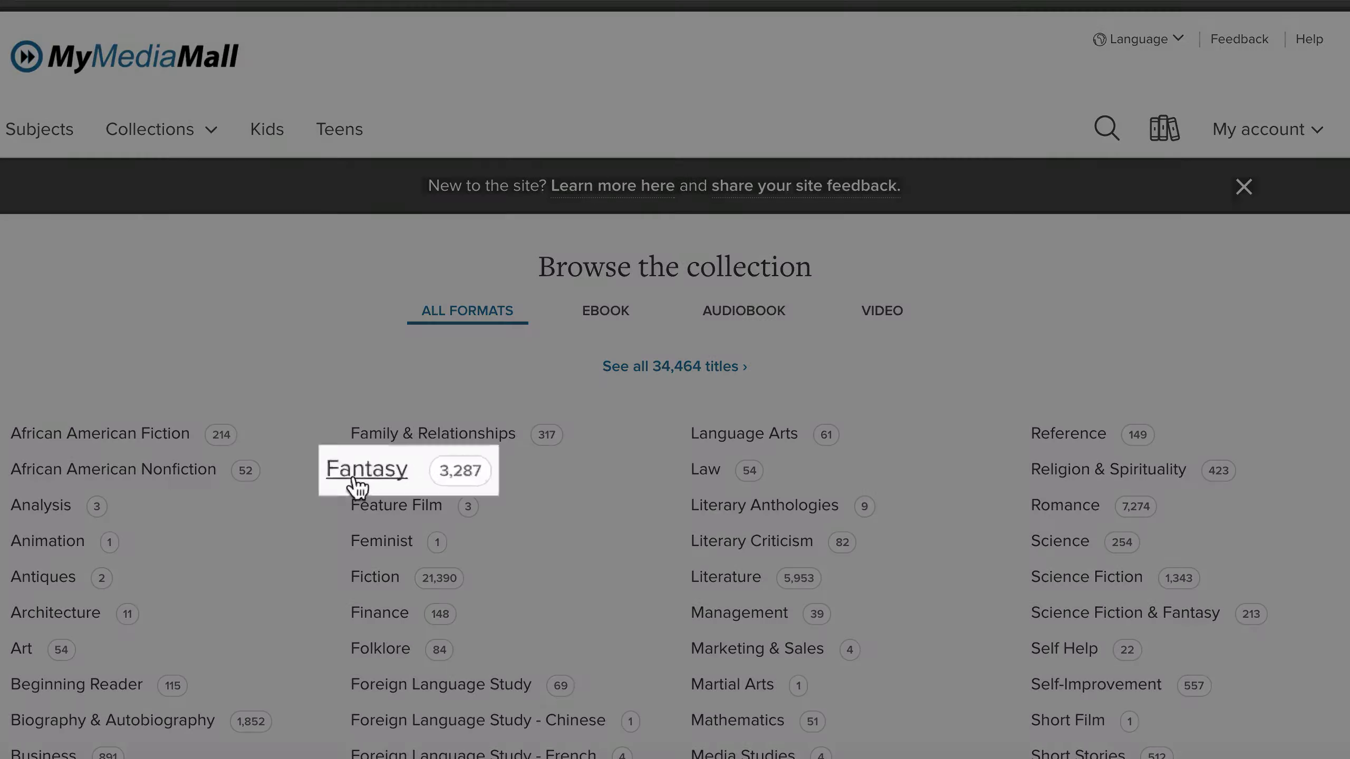
click(366, 473)
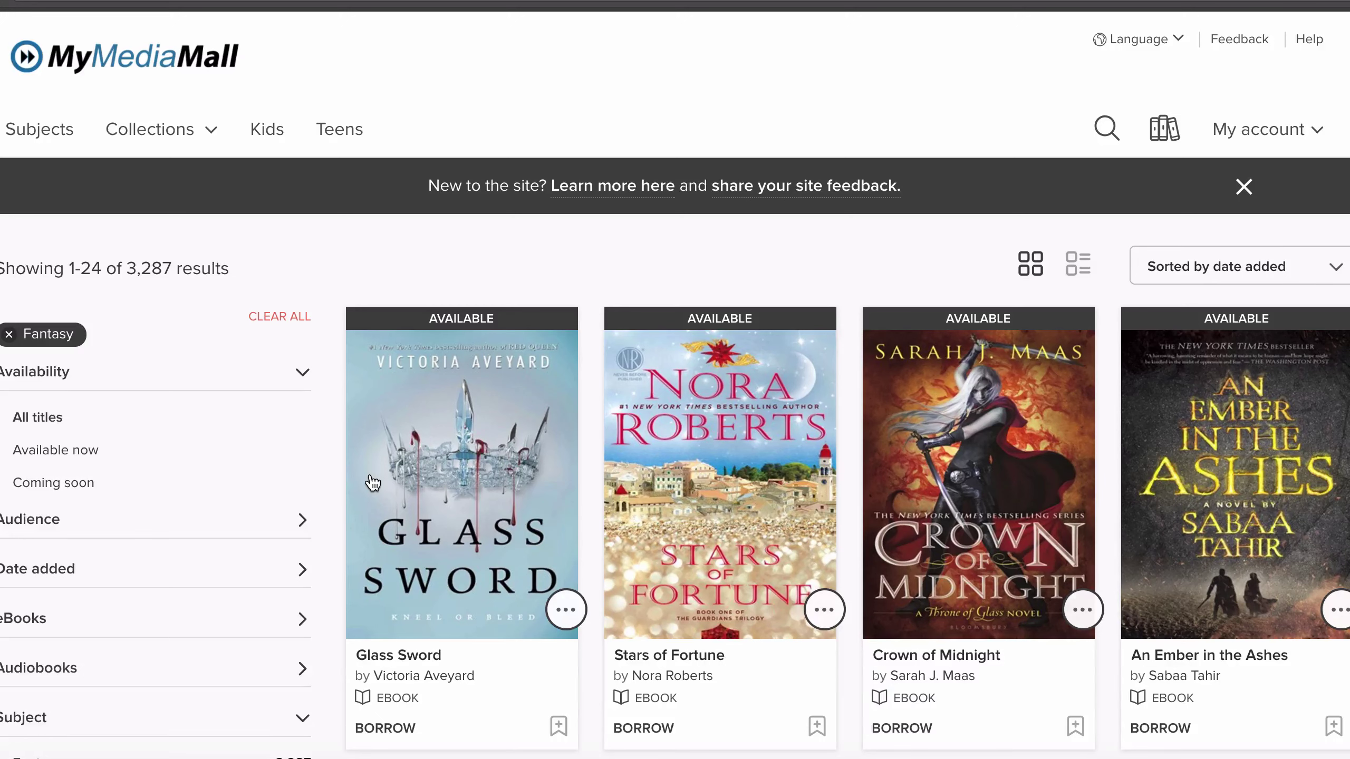
click(152, 139)
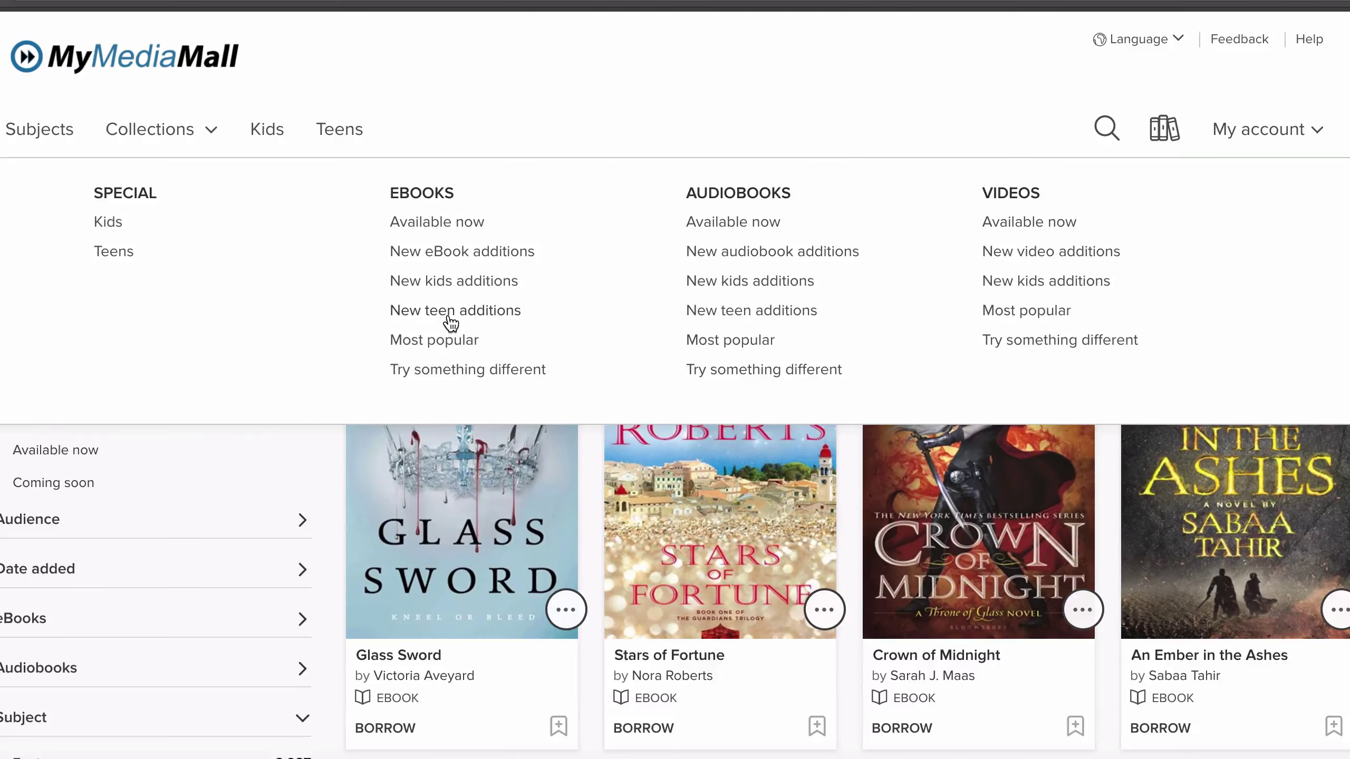
click(448, 312)
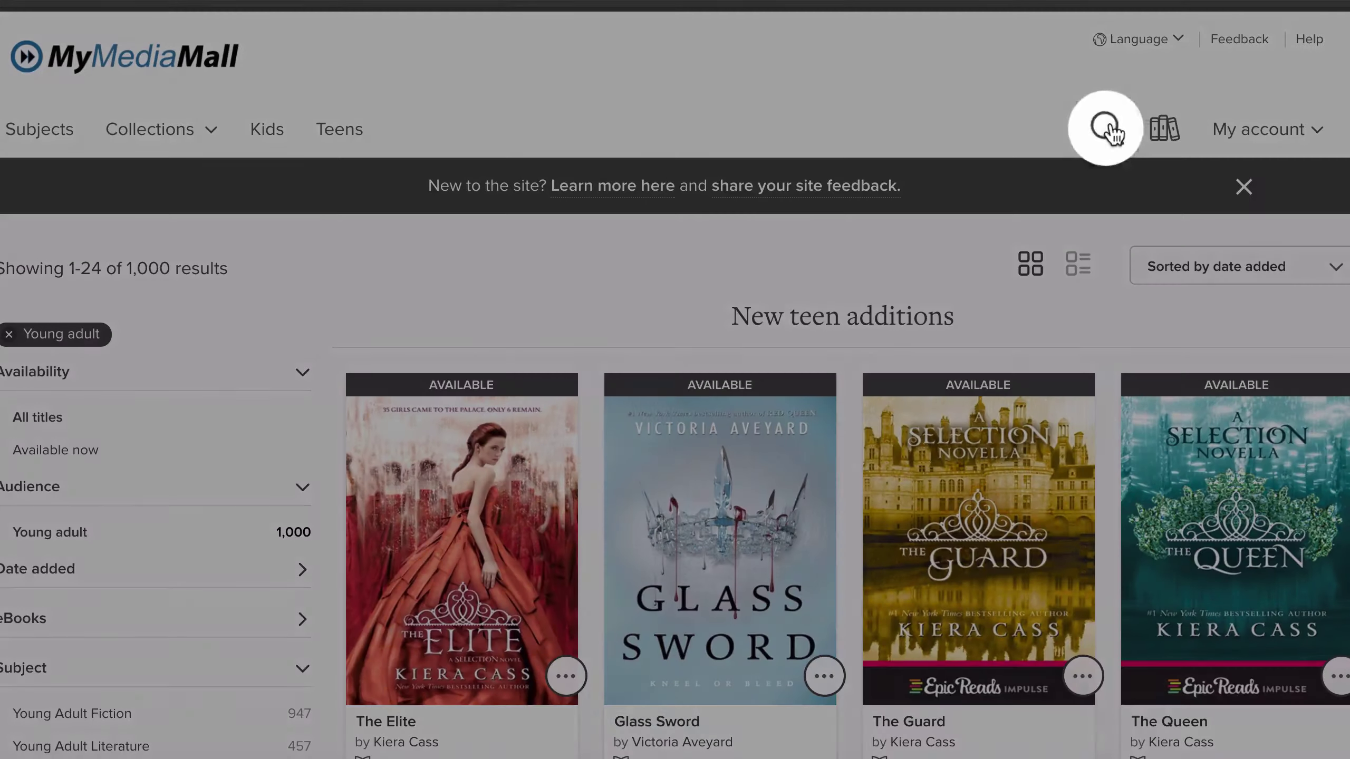
click(1105, 128)
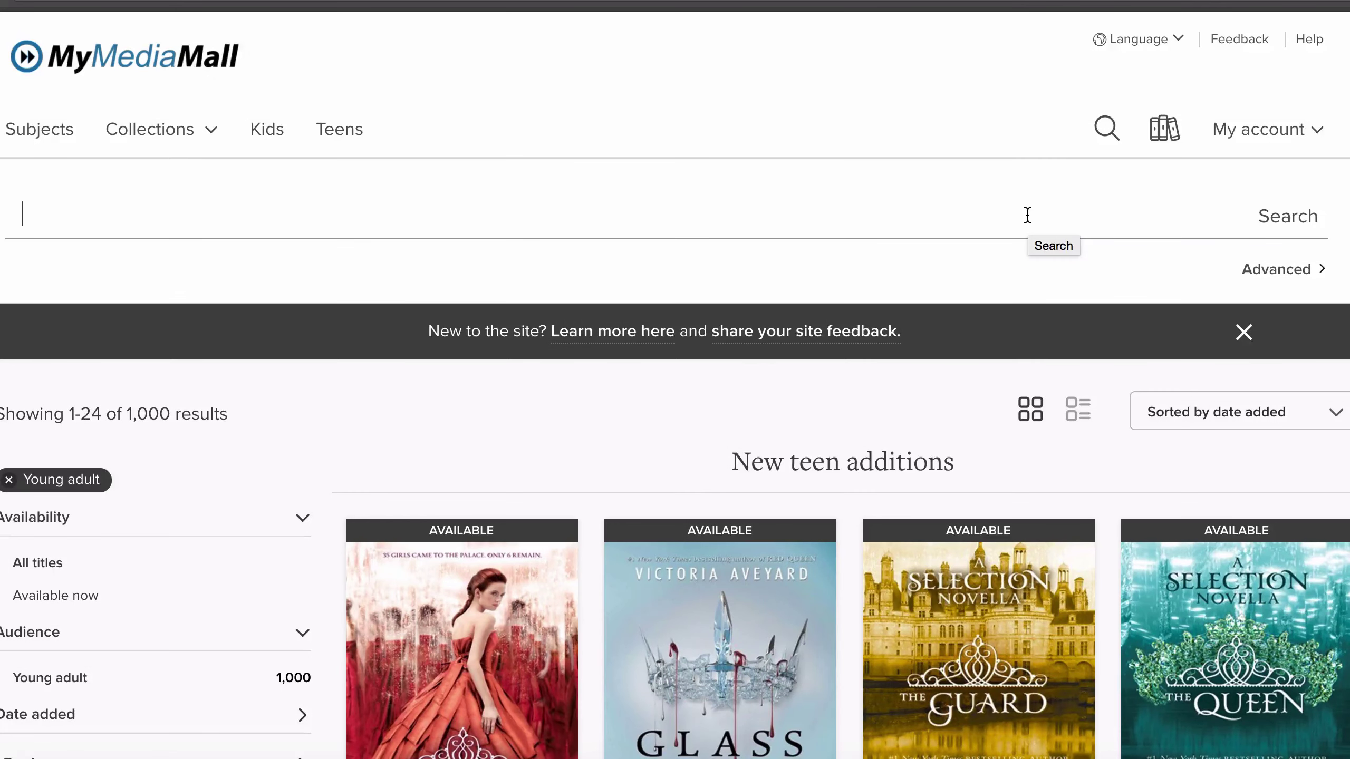
- Search for 'hawthorne' and filter the results to titles available now
text(ha)
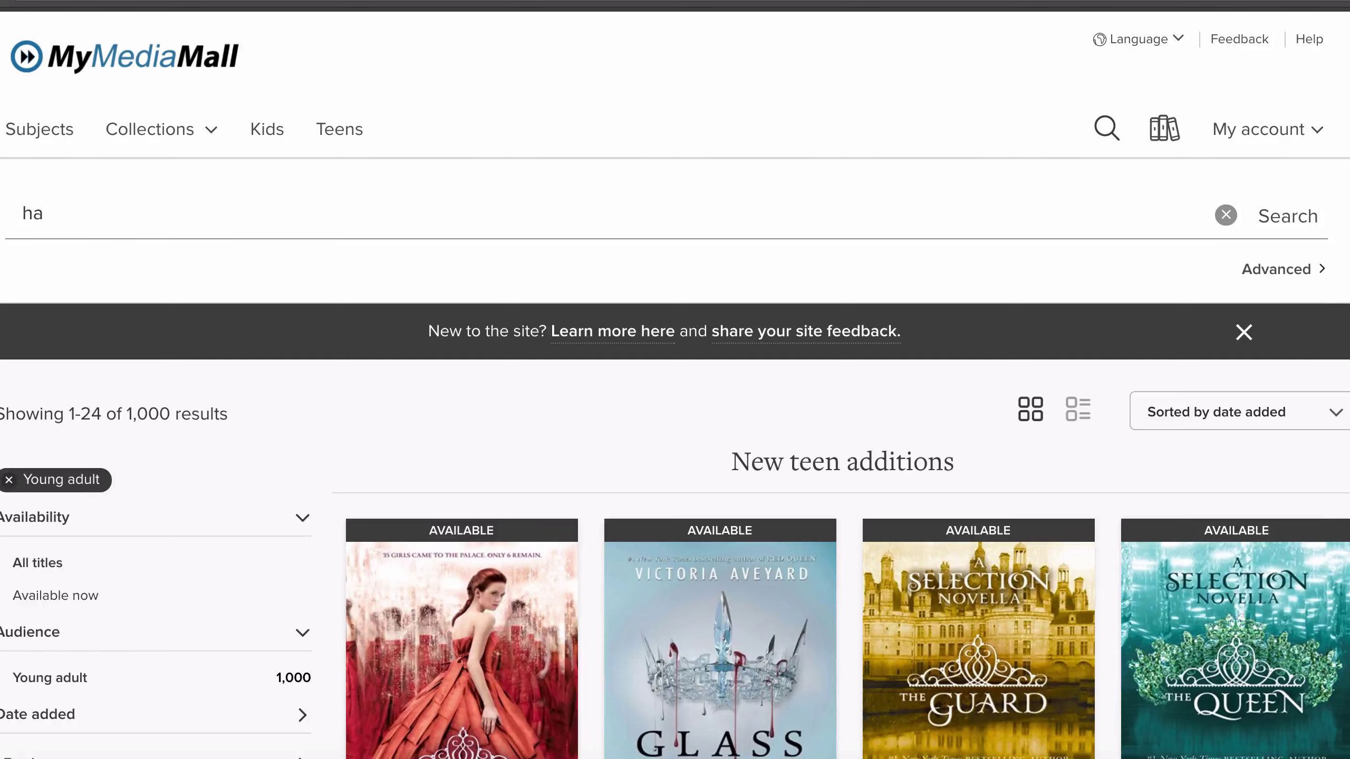
text(wthorne)
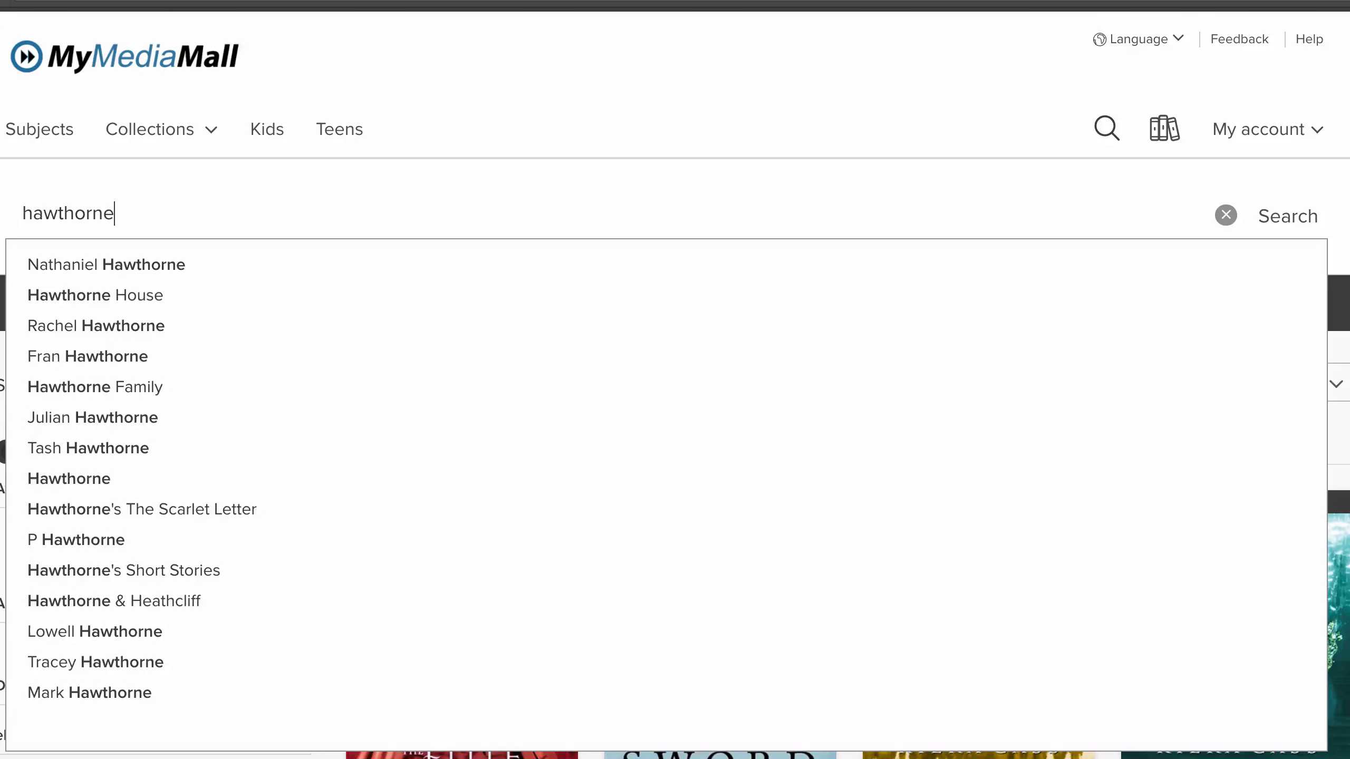
key(Return)
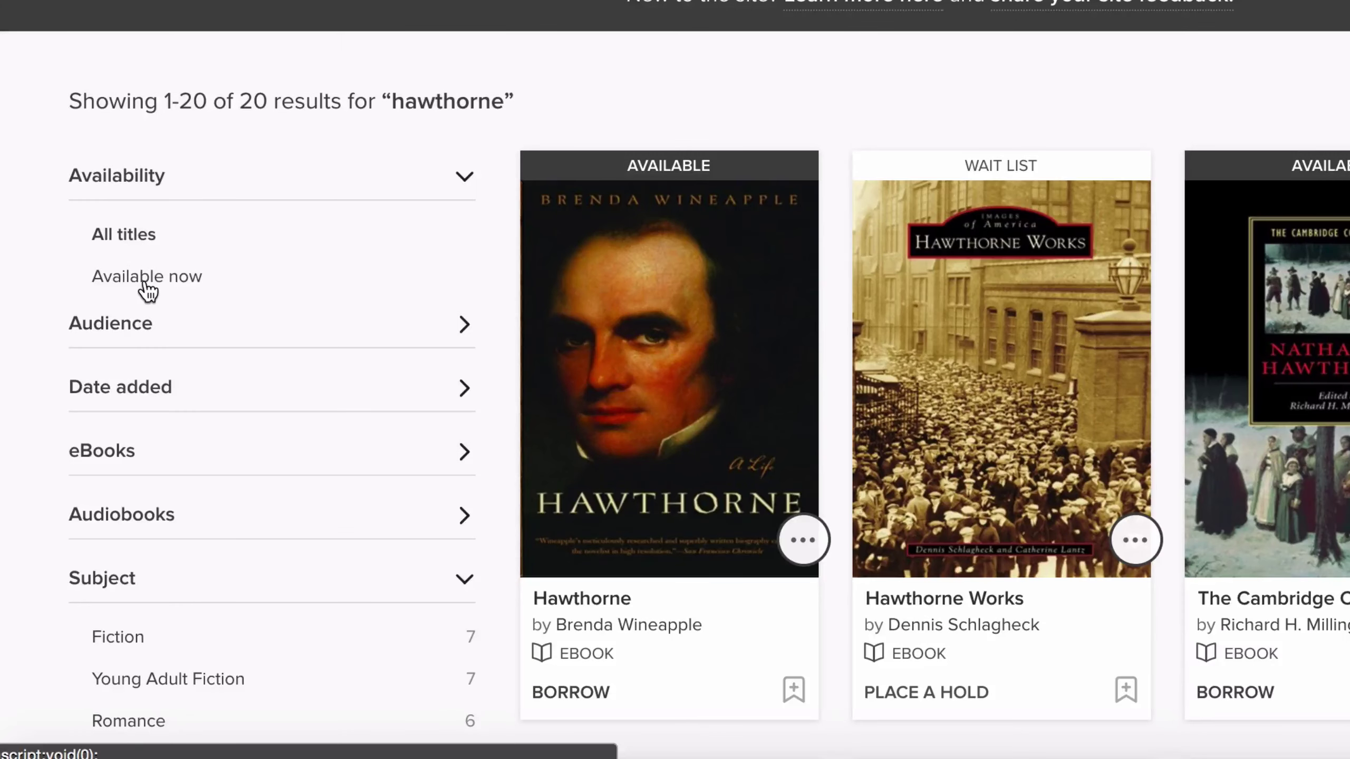
click(148, 290)
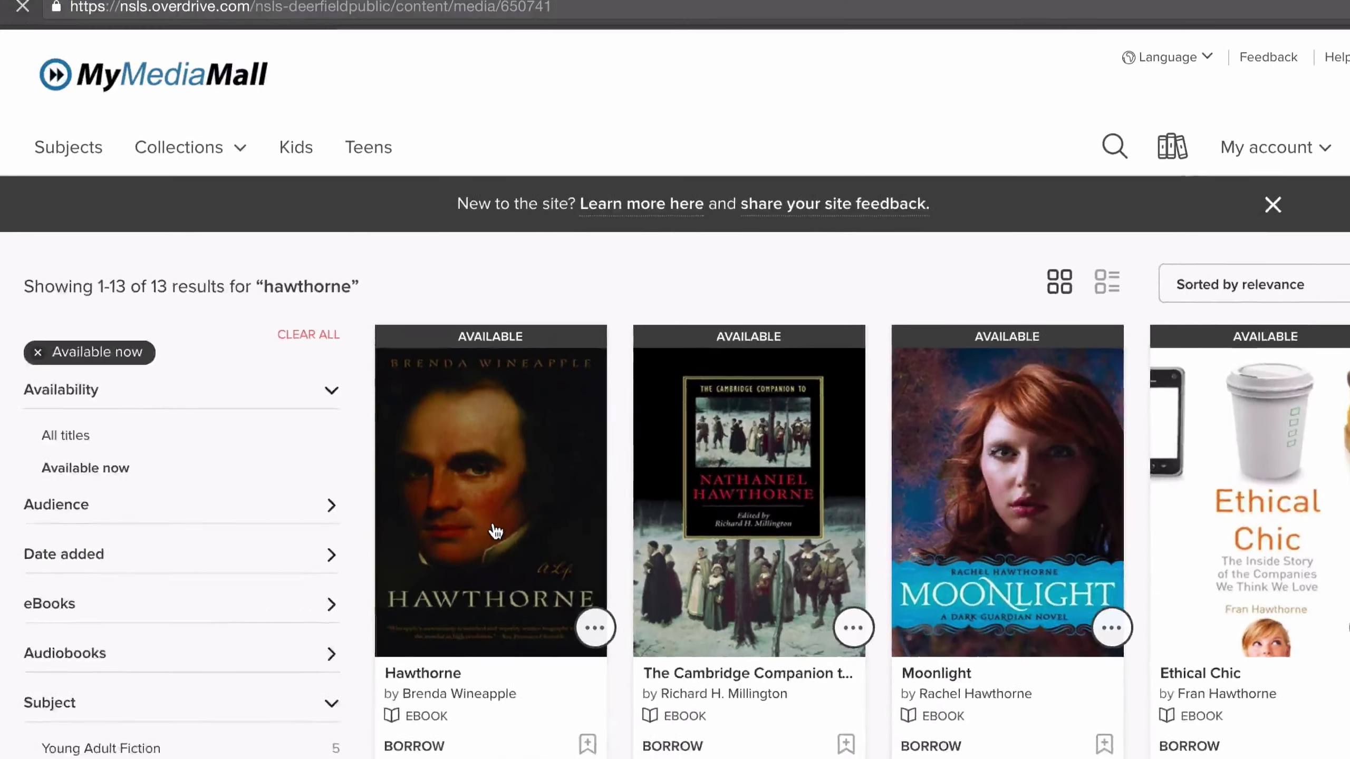
- Borrow Hawthorne by Brenda Wineapple with a 21-day loan, due December 9, 2016
click(191, 416)
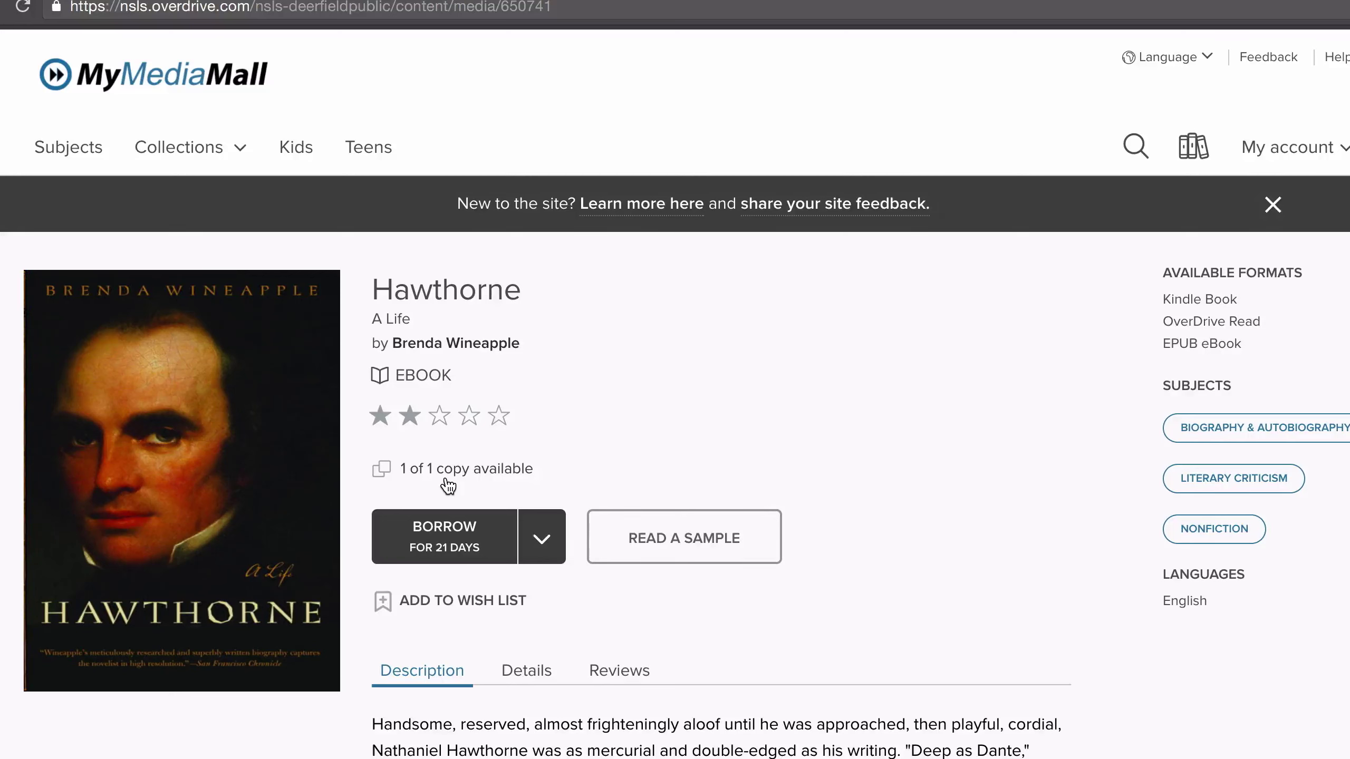
click(543, 555)
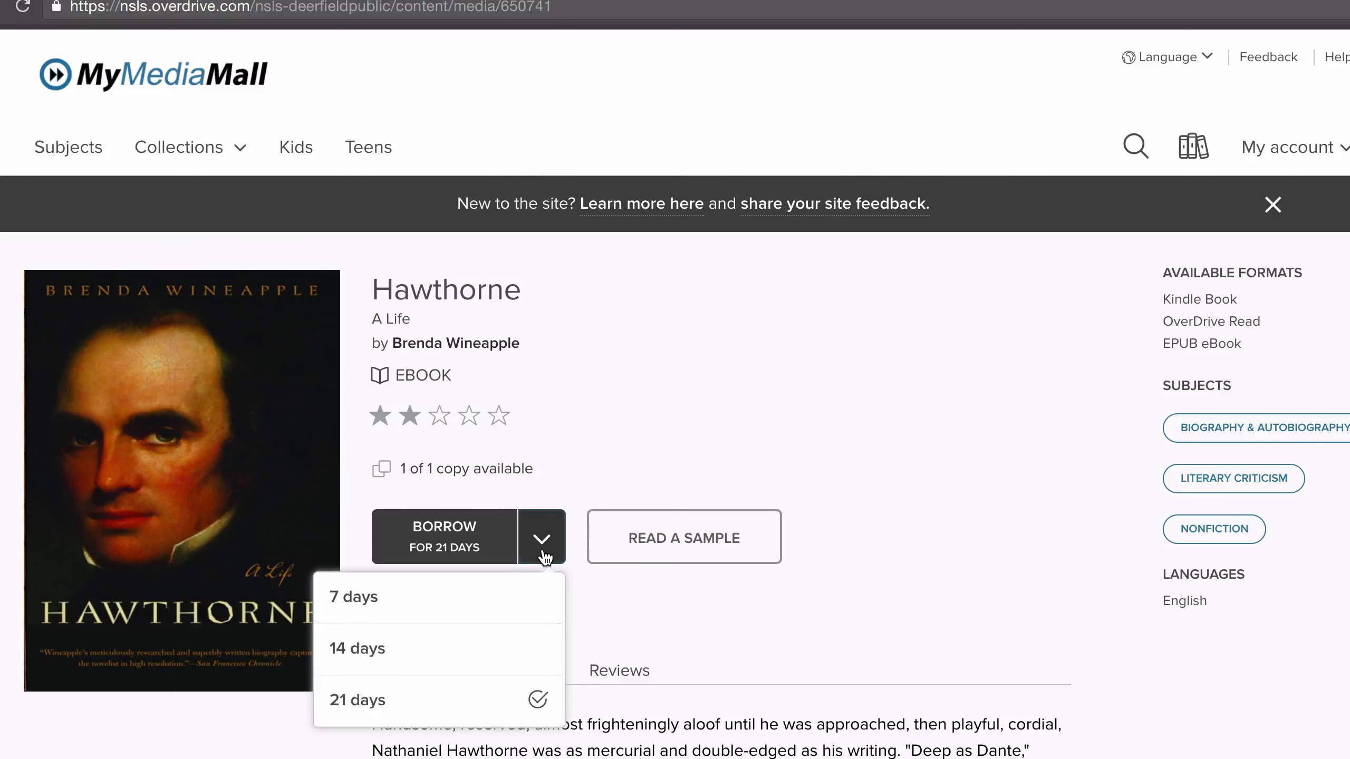
click(518, 702)
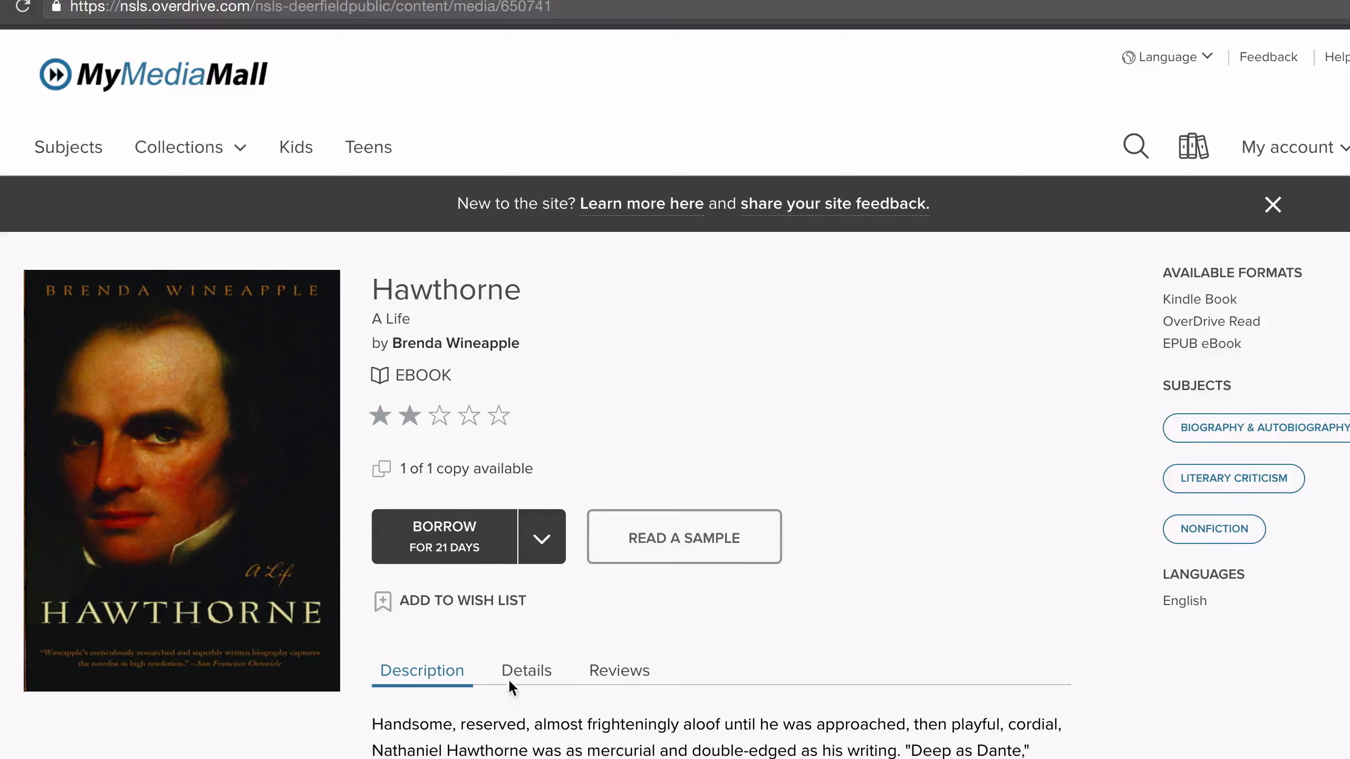
click(446, 544)
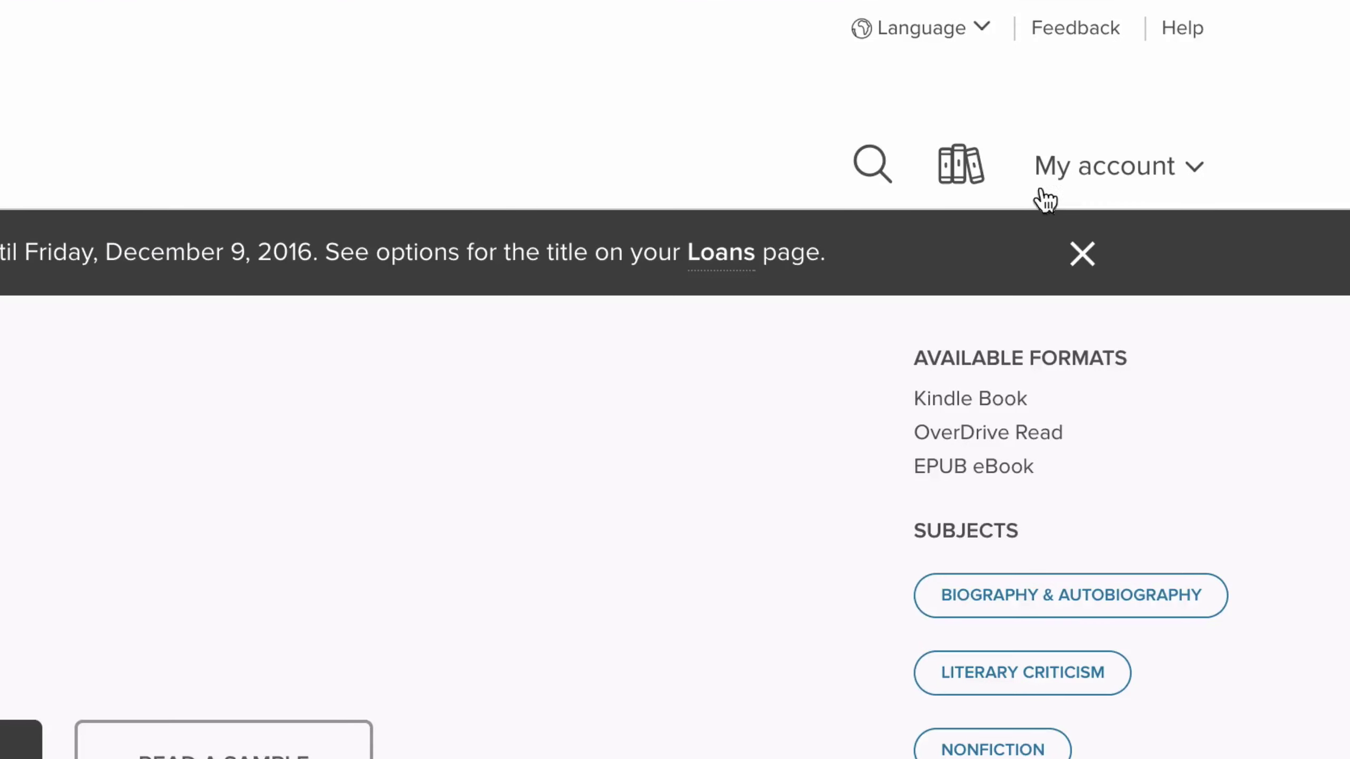
click(1074, 188)
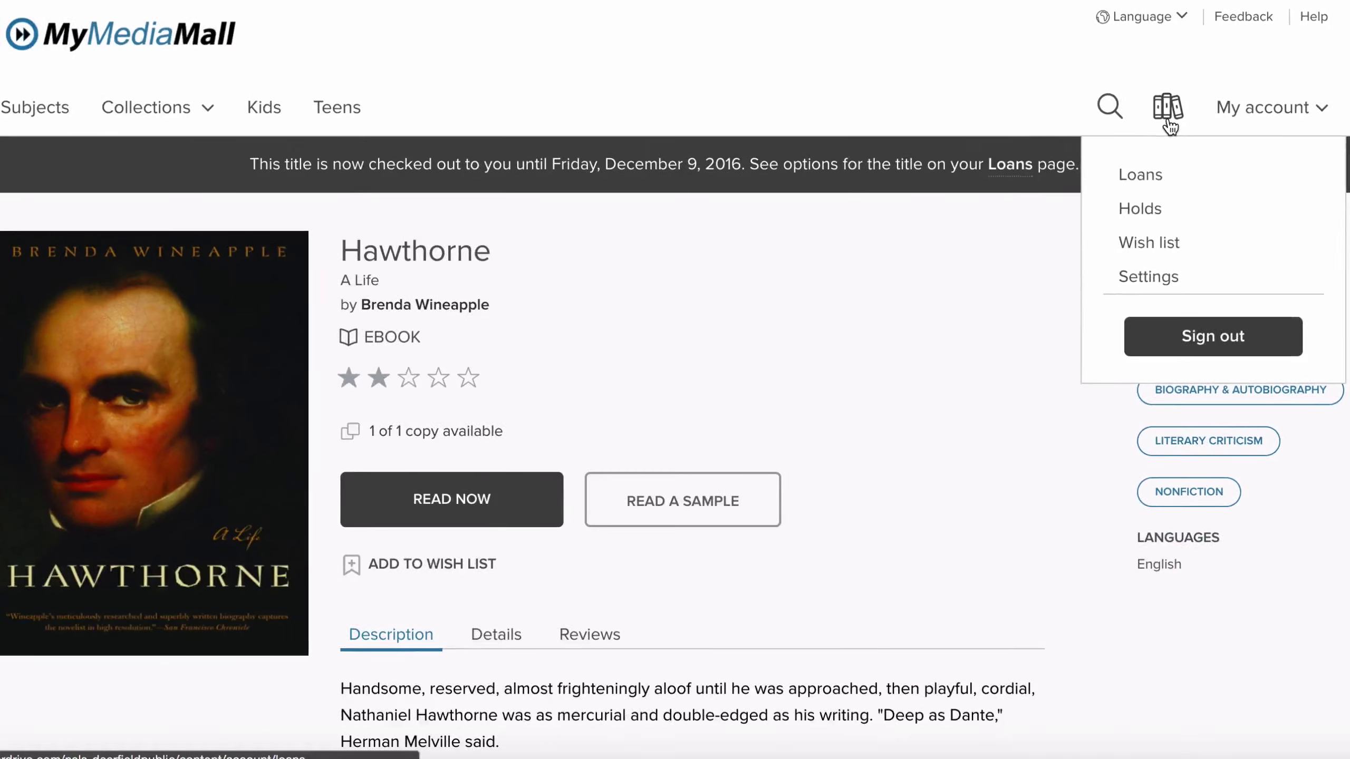
- In Loans, choose Kindle Book as Hawthorne's format, opening Amazon's library loan page
click(1169, 120)
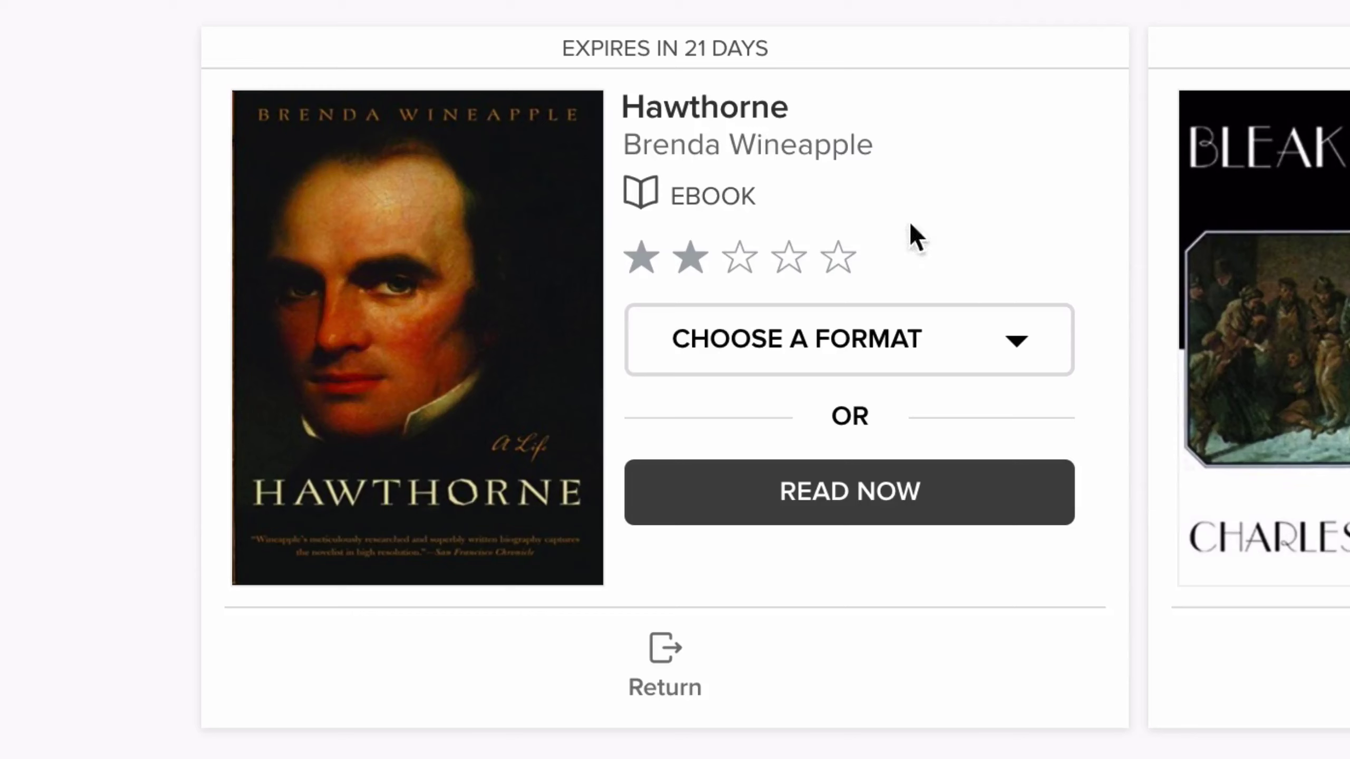
click(906, 343)
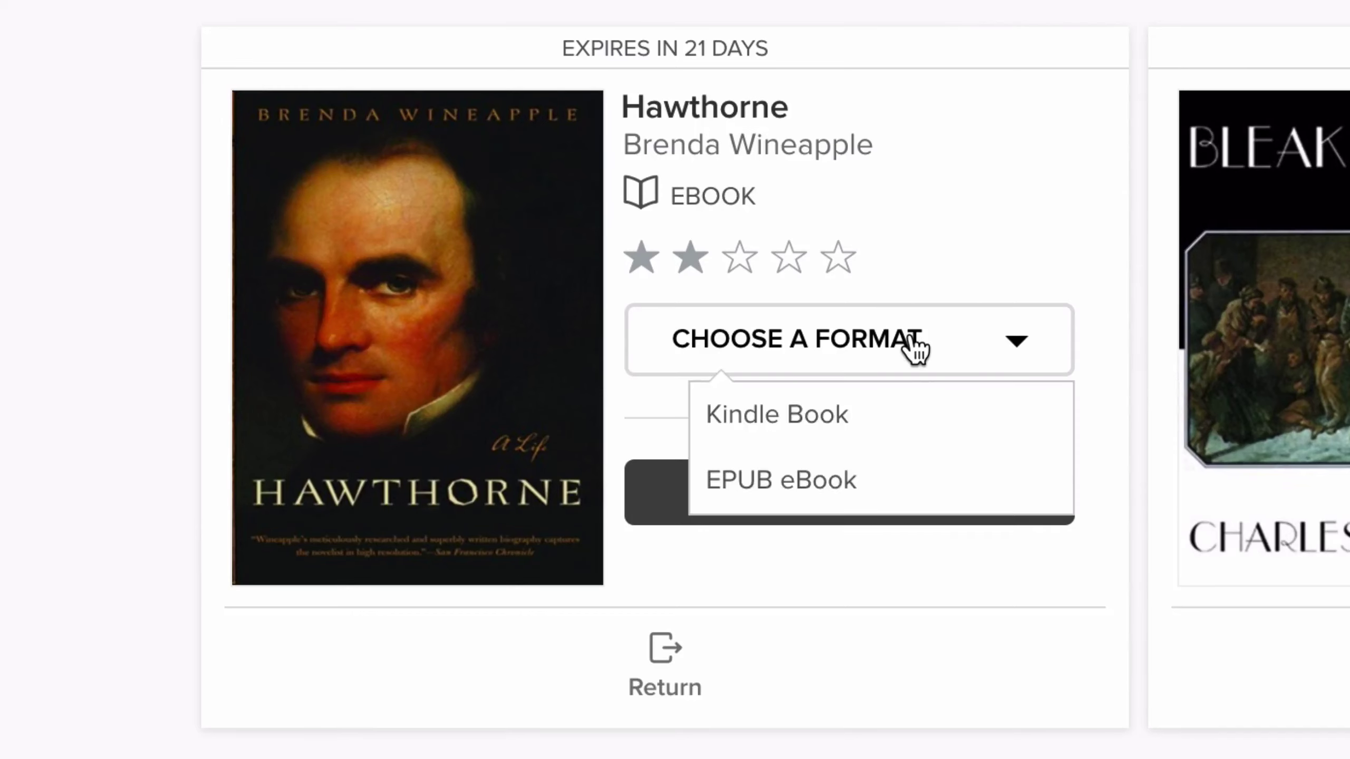
click(908, 423)
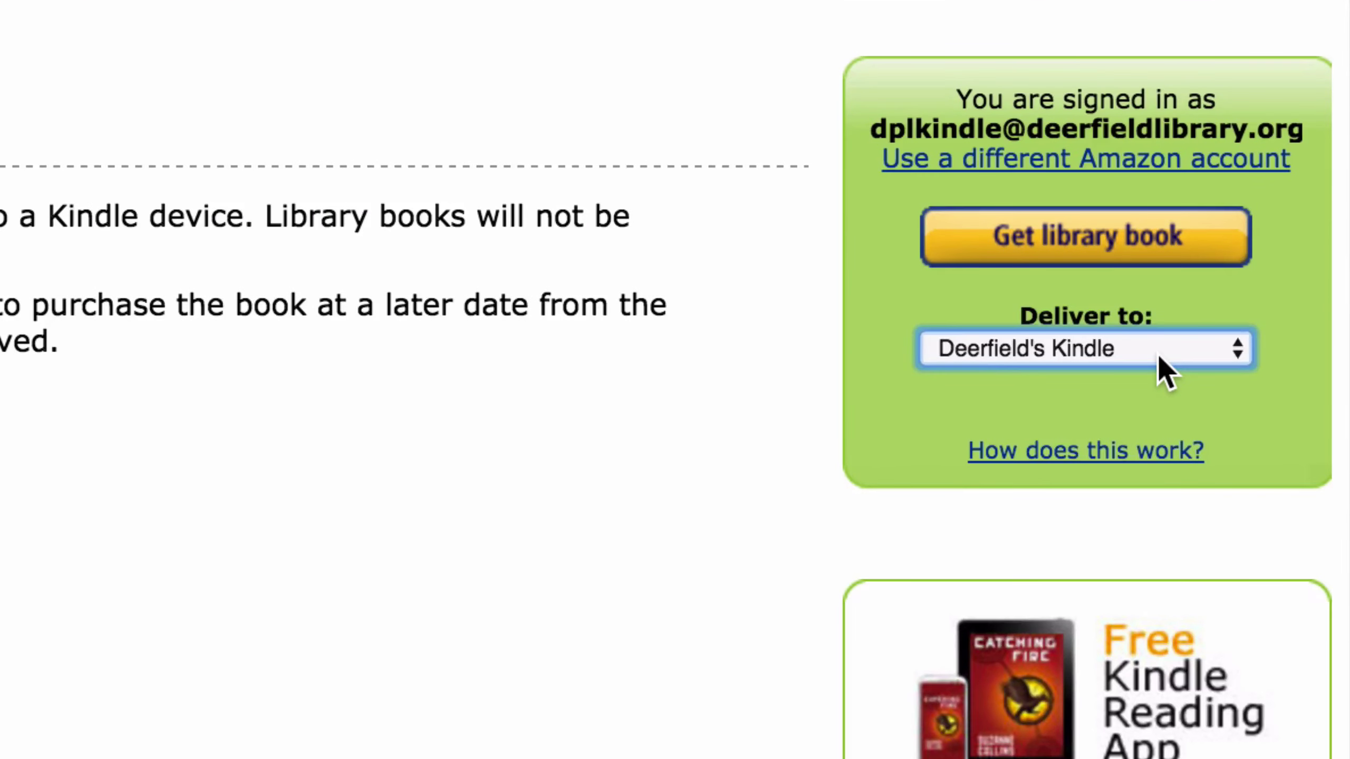
- Get Hawthorne: A Life as a library book delivered to DPLKindle4
click(1157, 353)
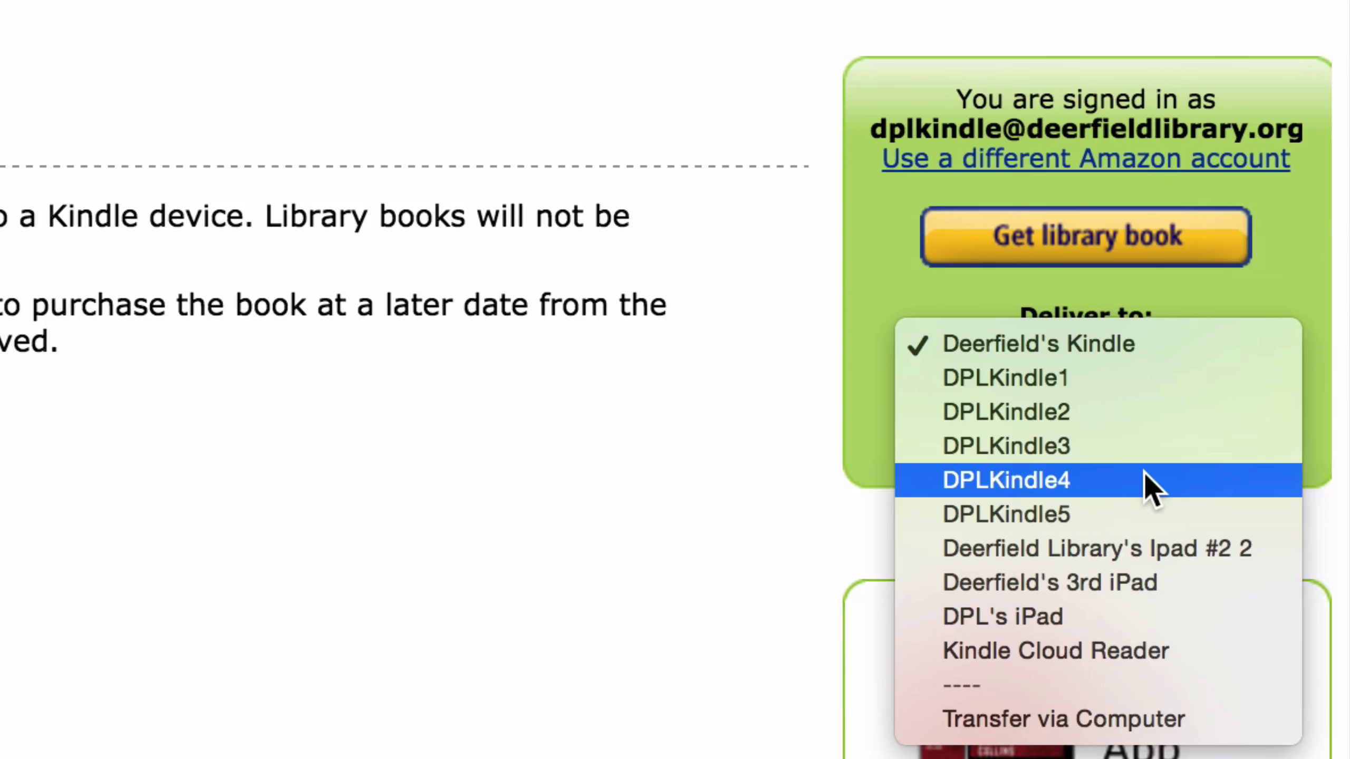
click(1144, 471)
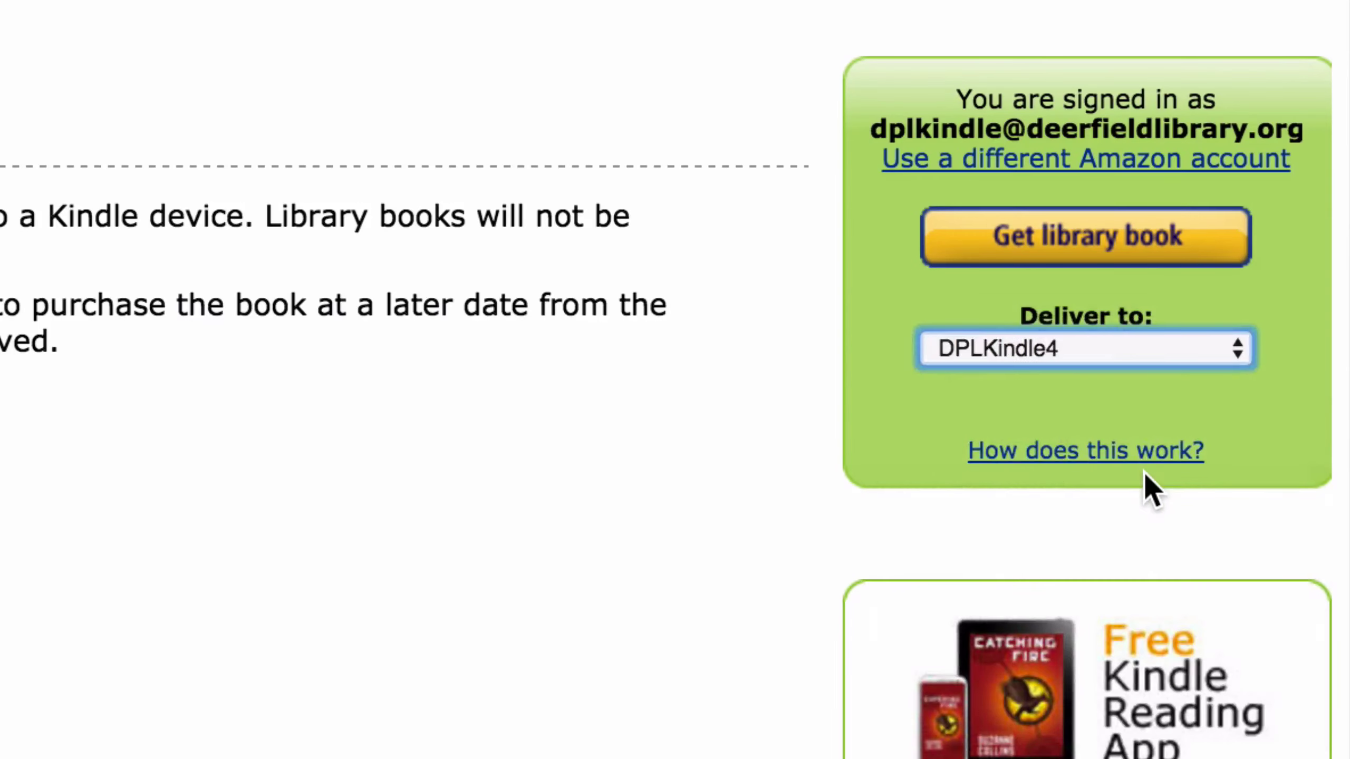
click(1071, 254)
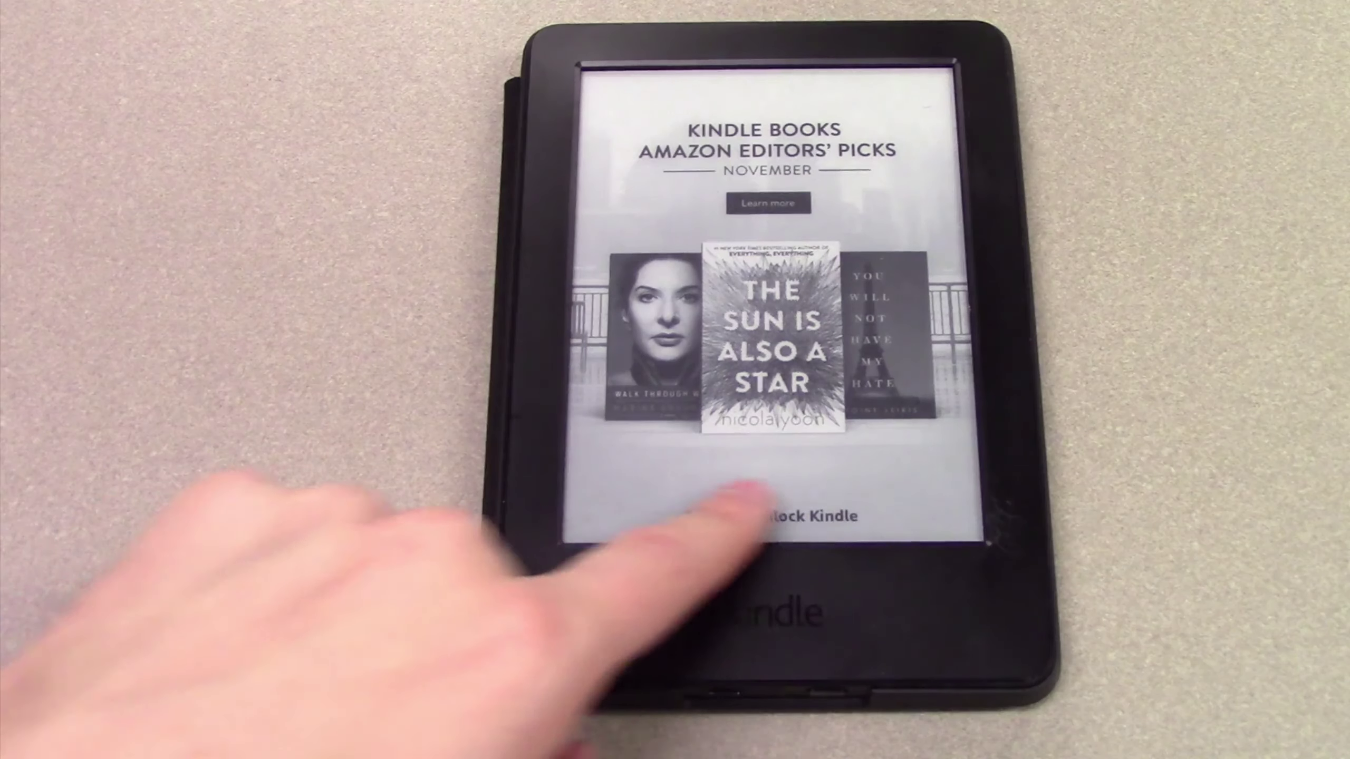
- Unlock the Kindle, open Hawthorne and page past Chapter One, then launch the iPad Kindle app
drag(755, 495, 957, 484)
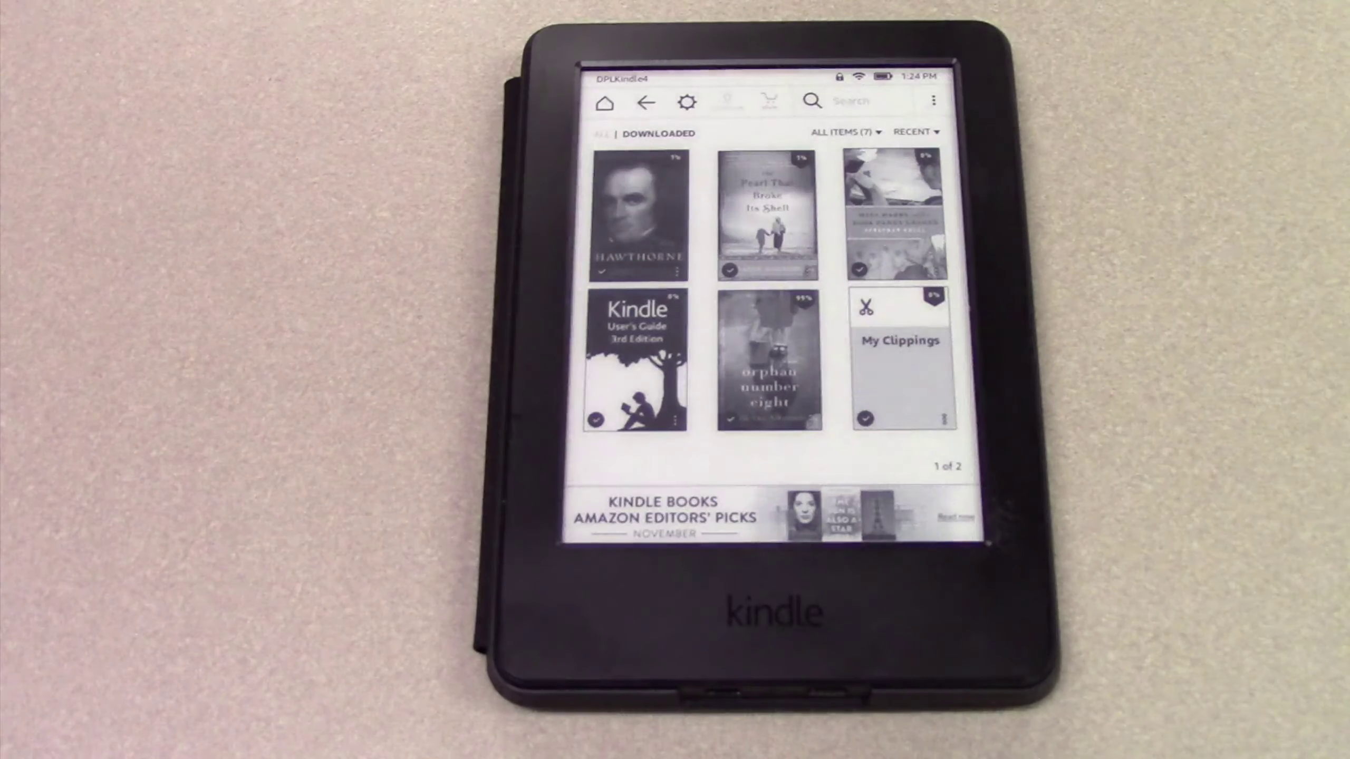
click(619, 168)
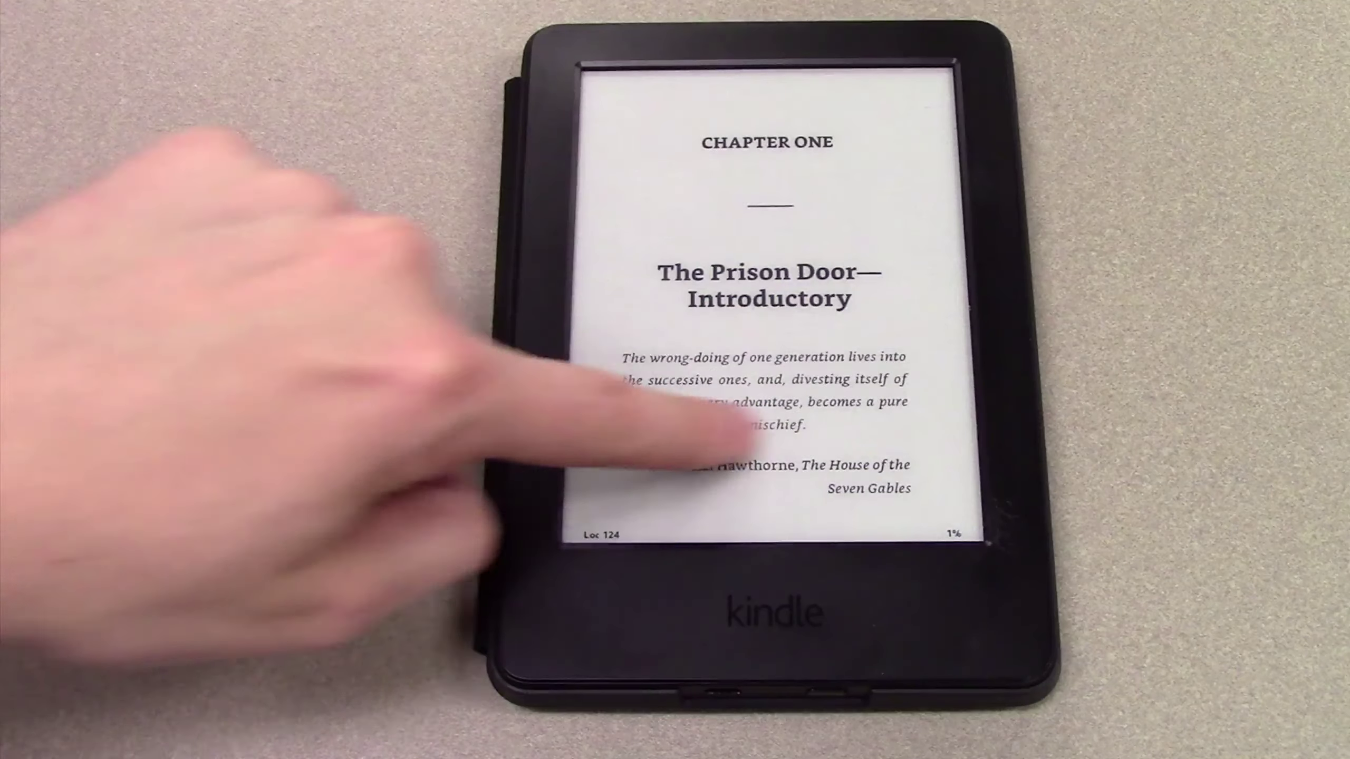
click(648, 497)
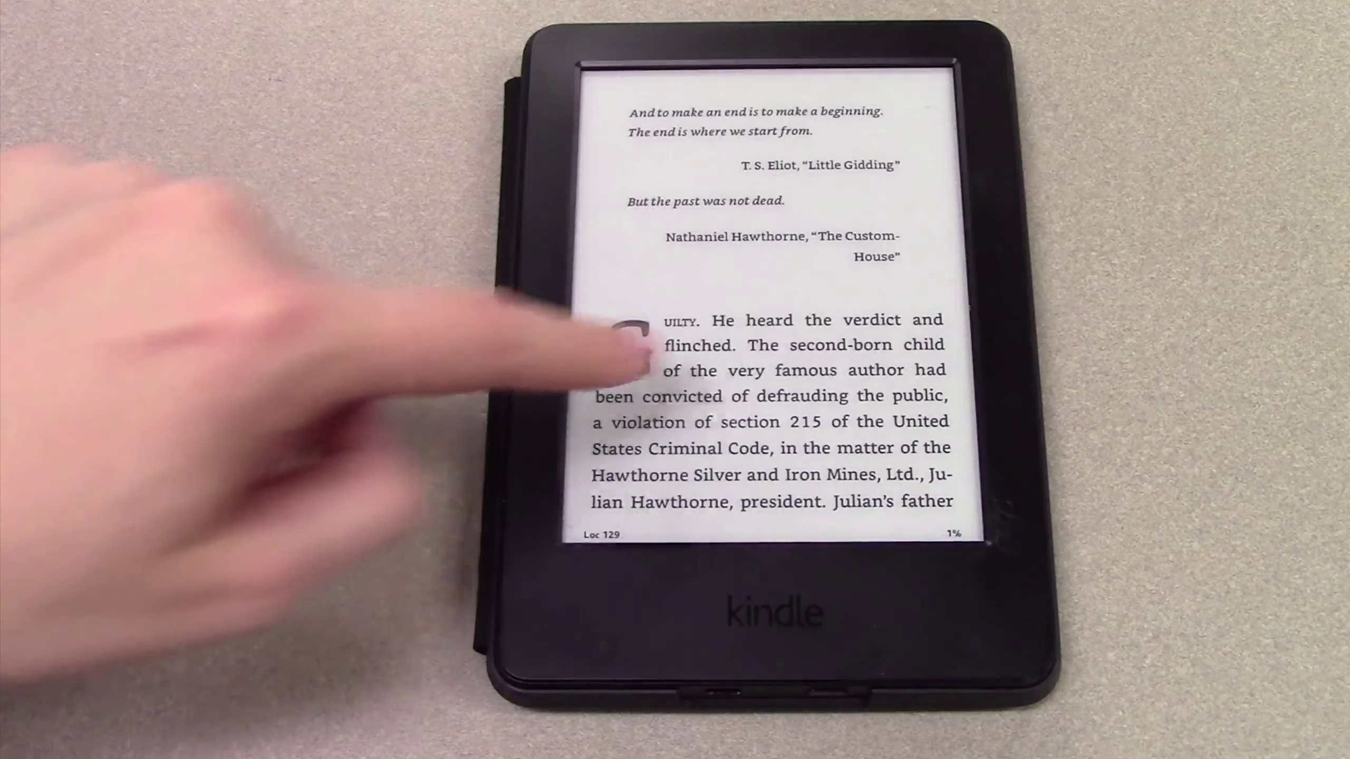
click(707, 343)
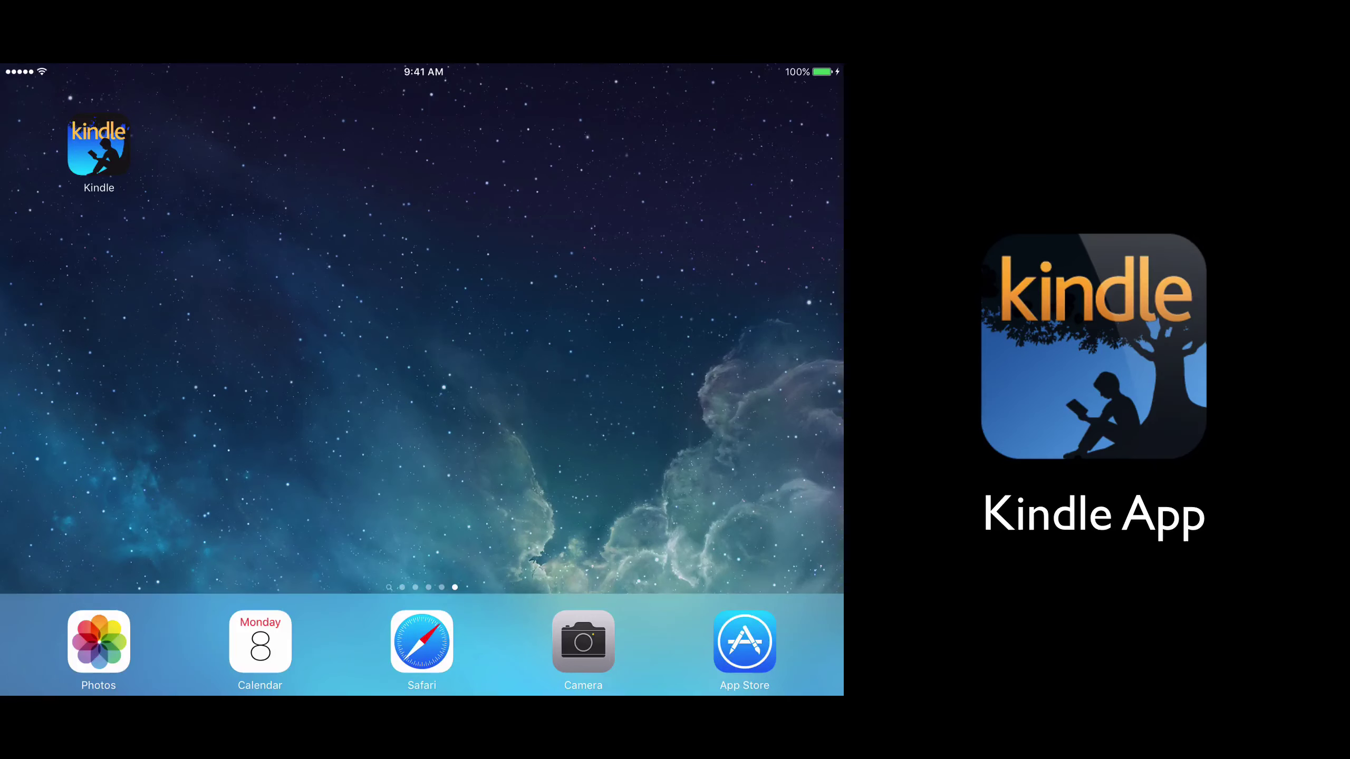
click(99, 145)
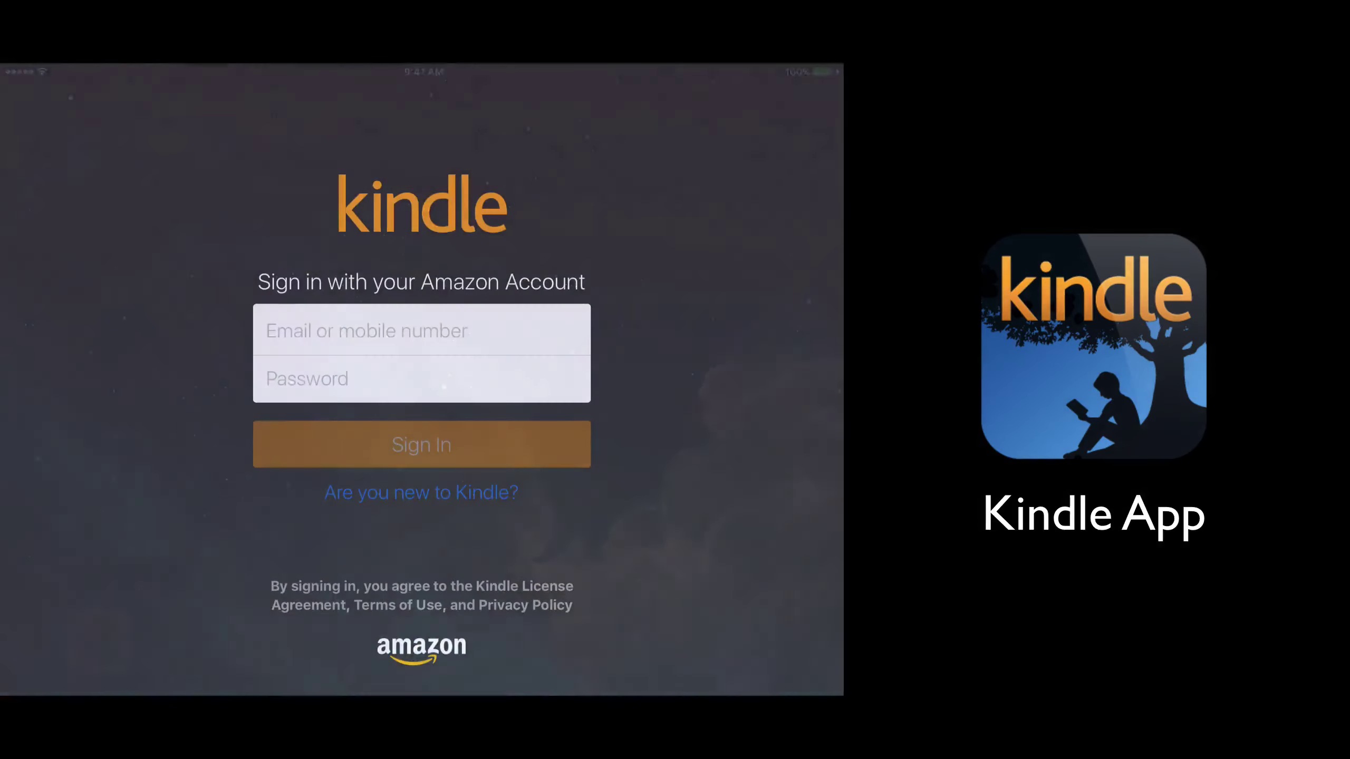